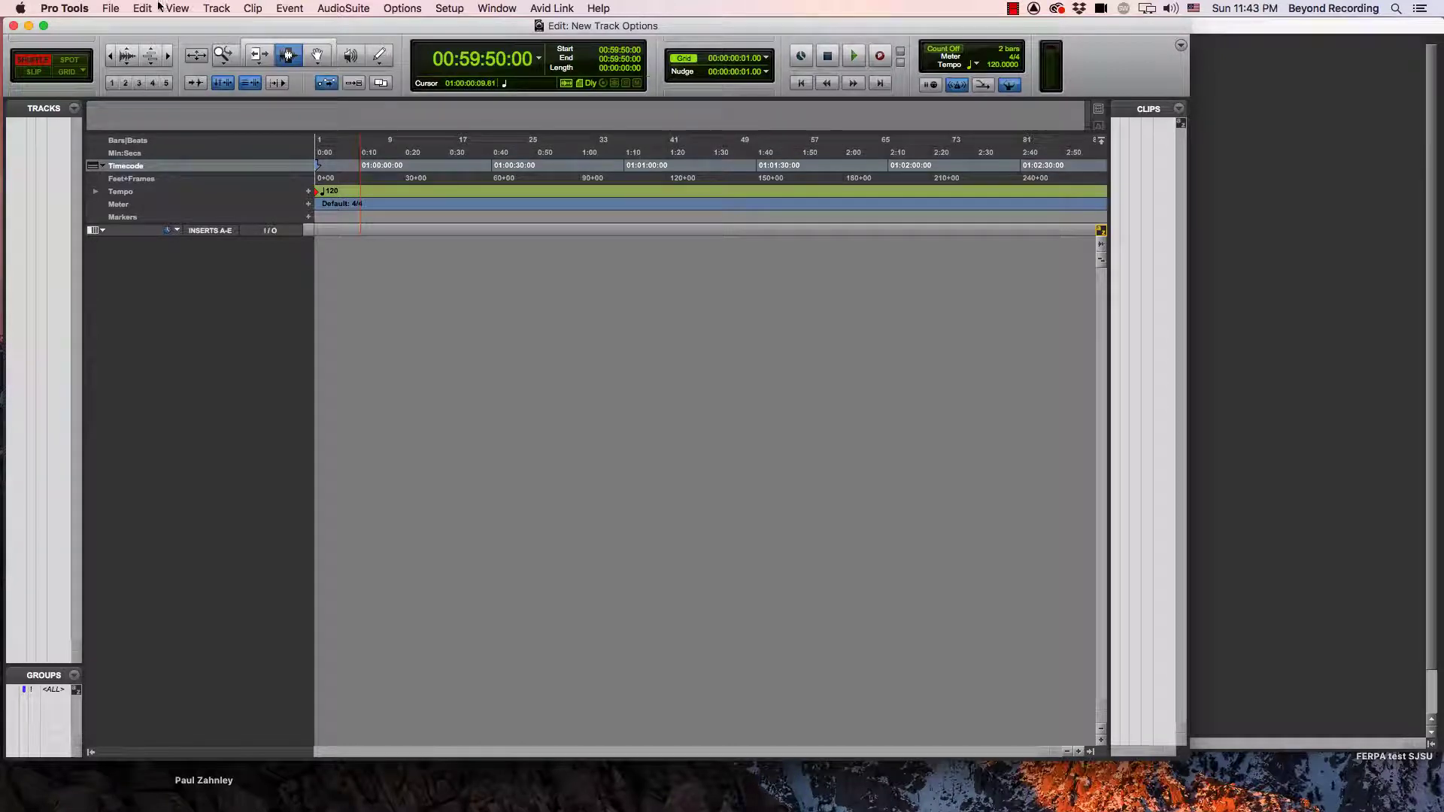
# Step: Look over the File > Import options, then dismiss the menu without choosing anything
pyautogui.click(108, 7)
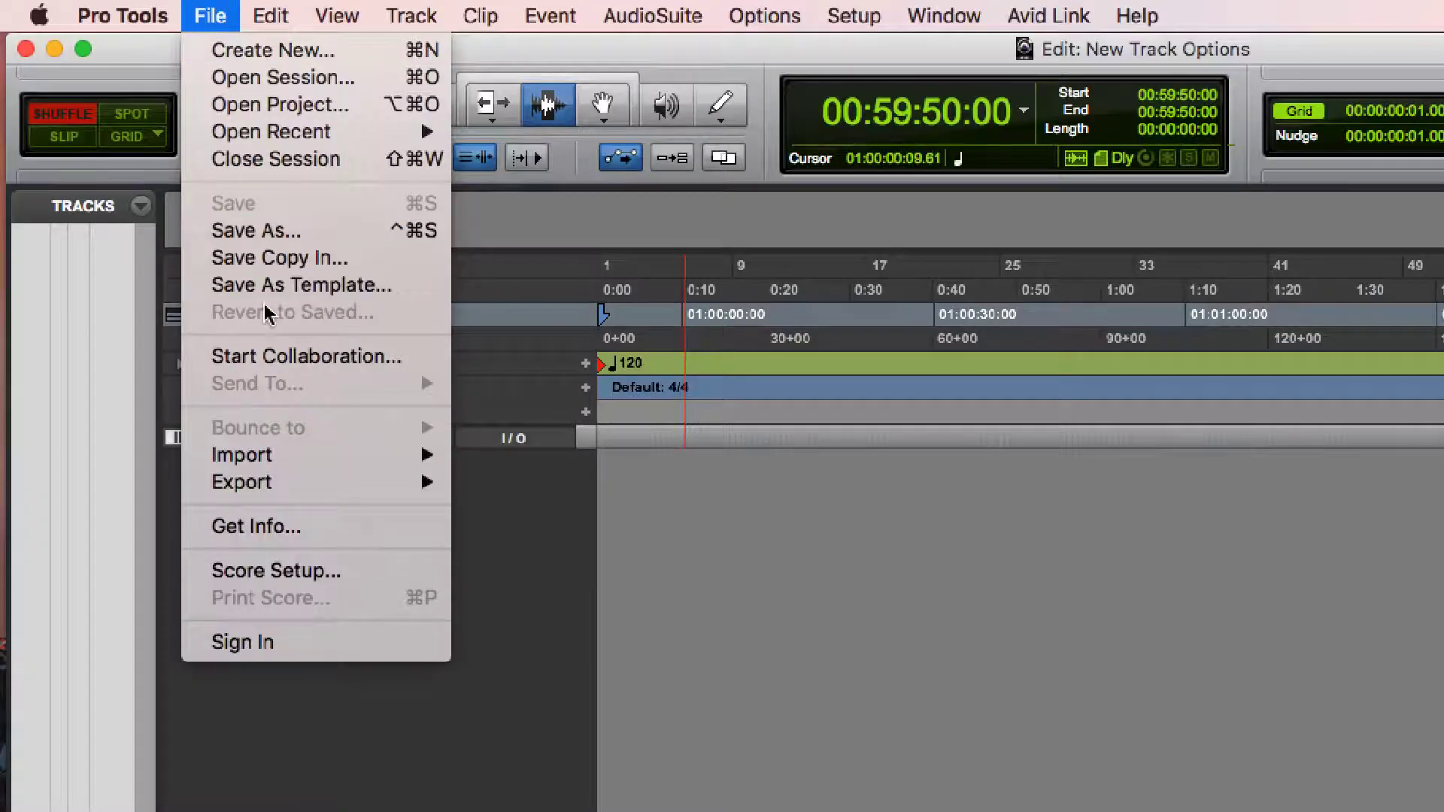
pyautogui.moveTo(269, 455)
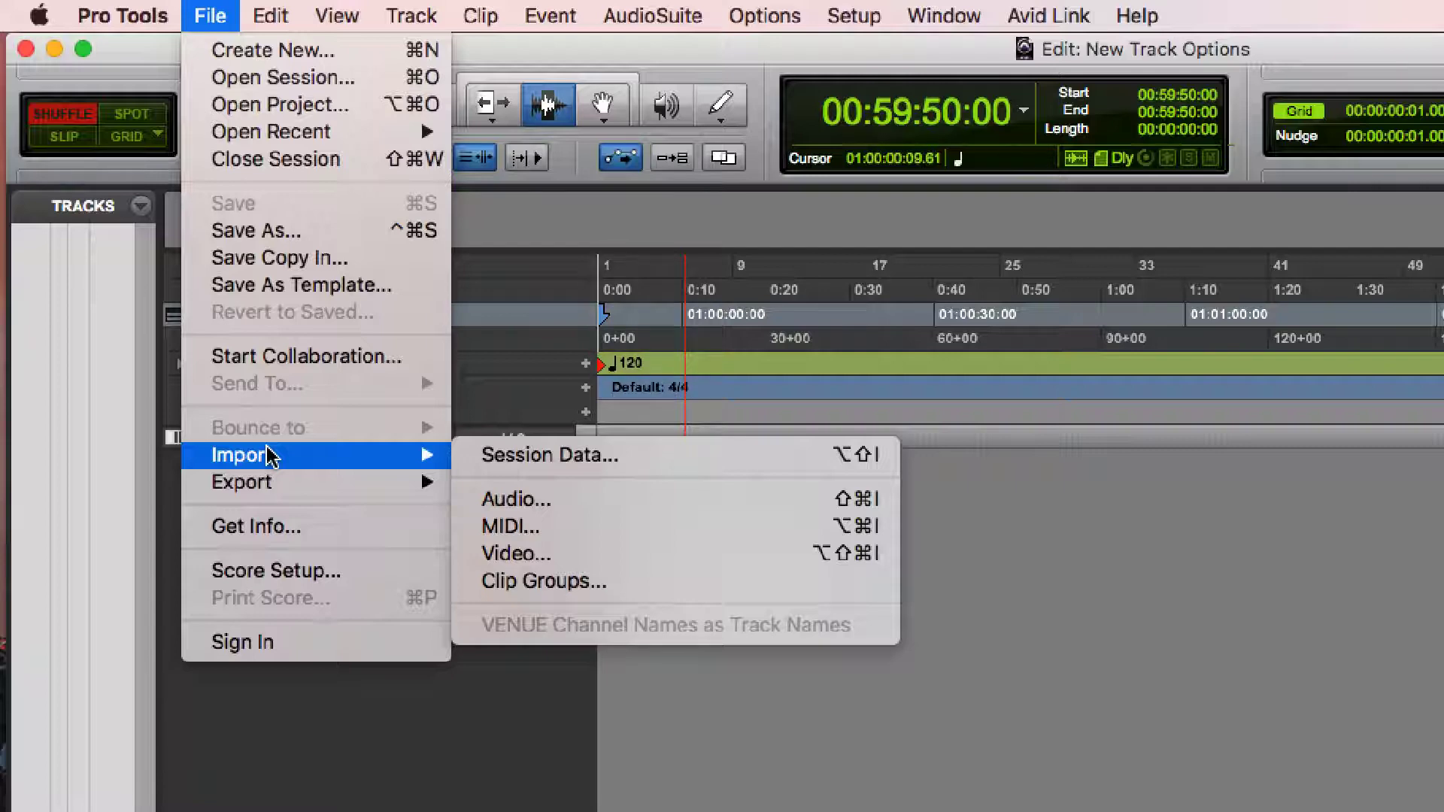
pyautogui.press('Escape')
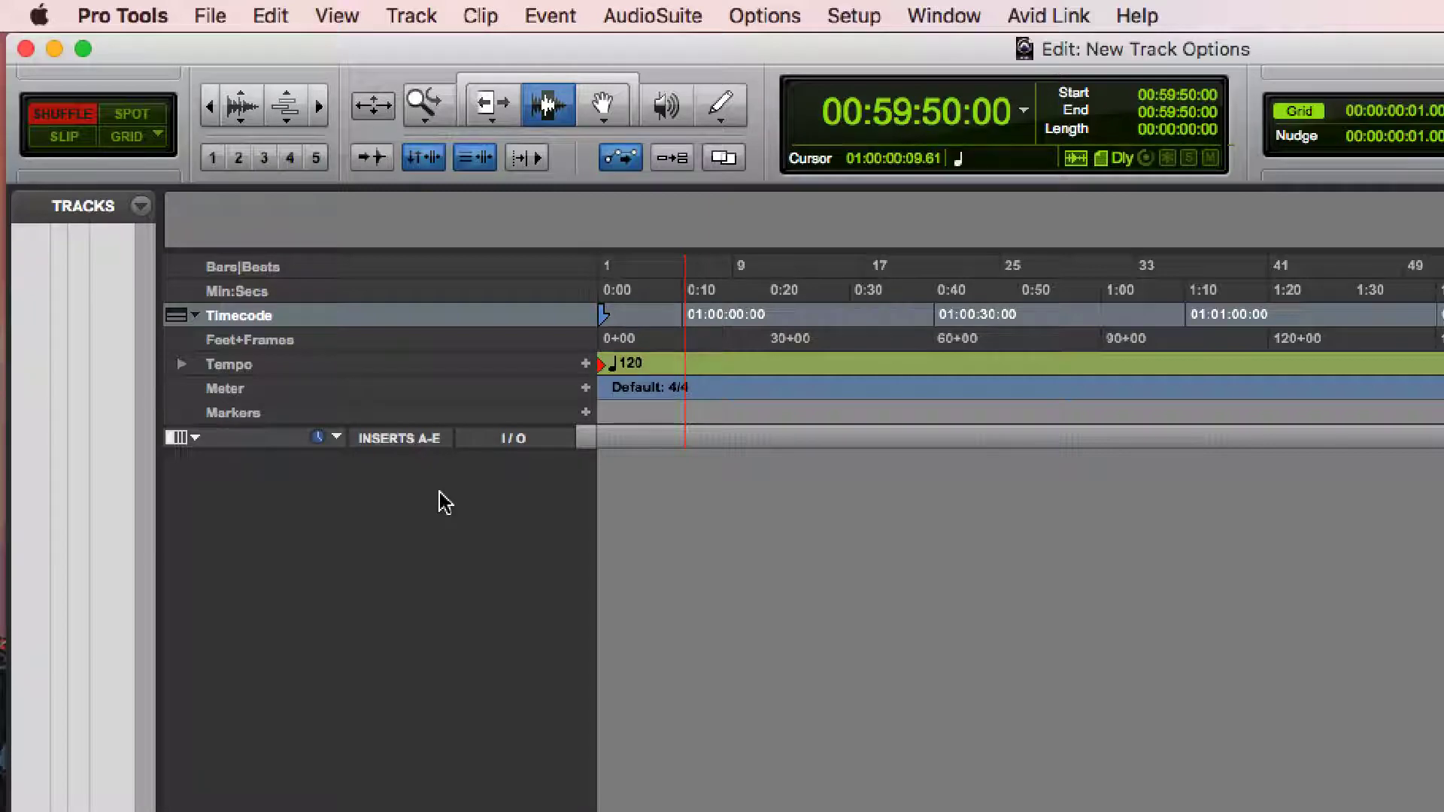
# Step: In Import Audio (Shift+Cmd+I), preview Groups and VCAs.A0.wav, then confirm the file choice with Done
pyautogui.press('super+shift+i')
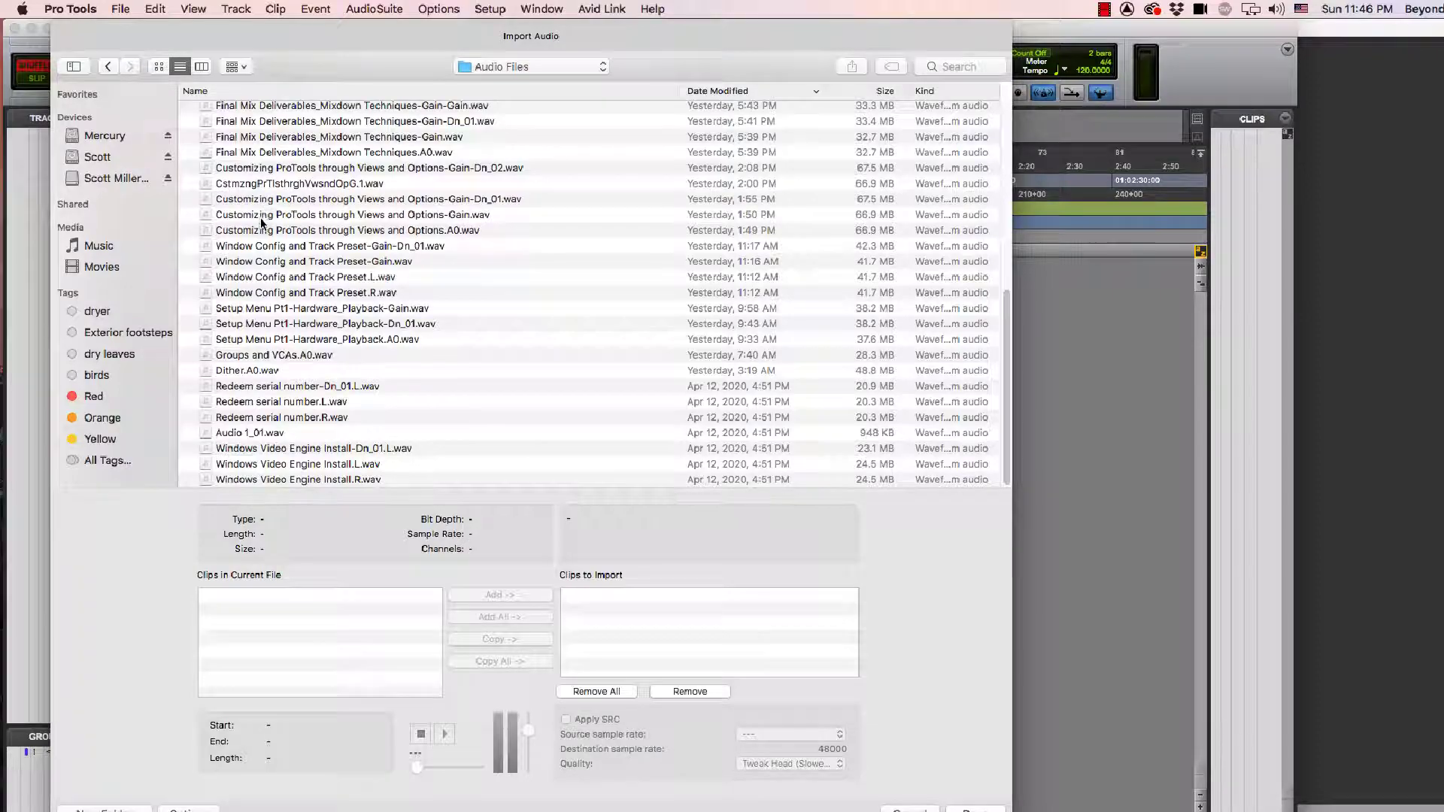
pyautogui.click(265, 355)
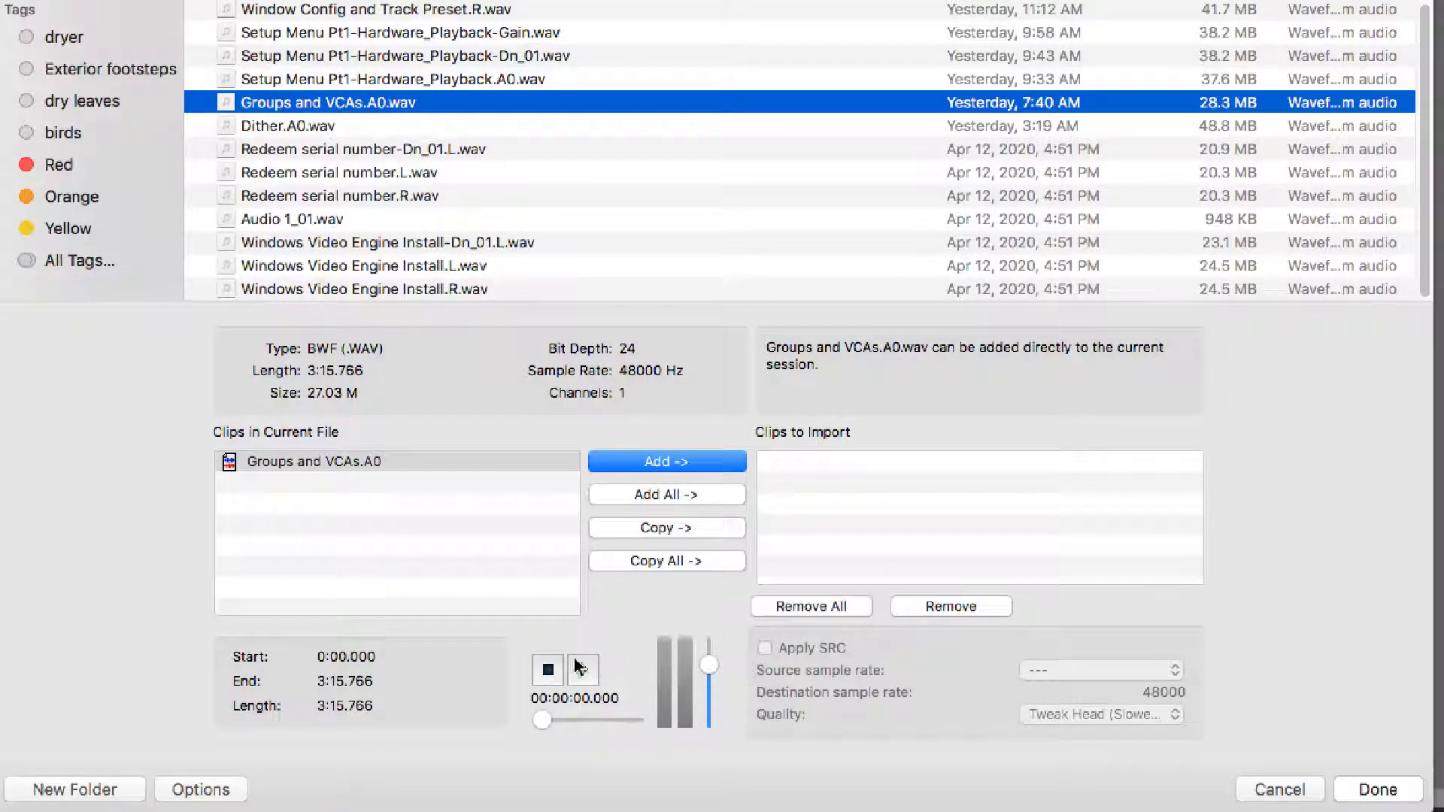
pyautogui.click(579, 667)
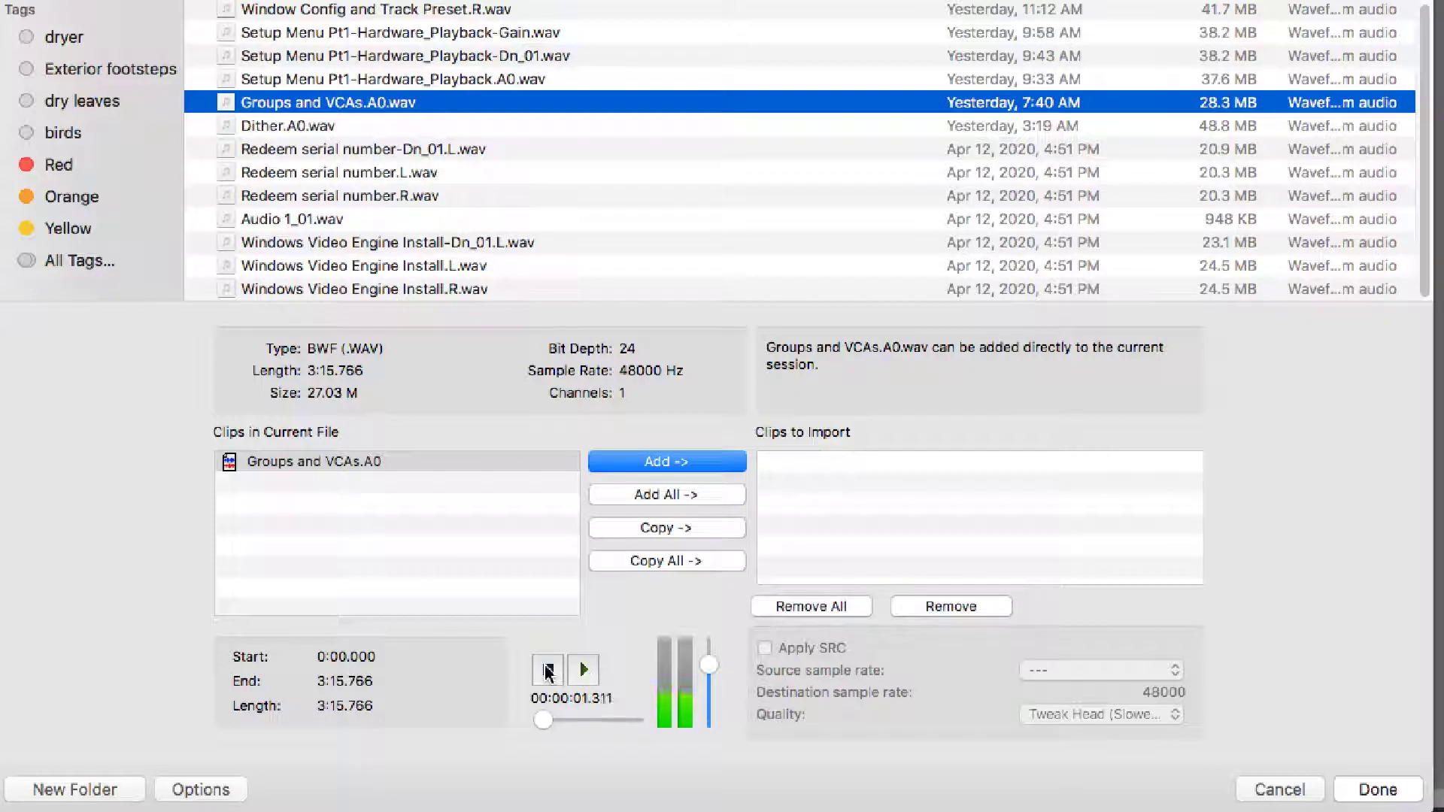
pyautogui.click(549, 670)
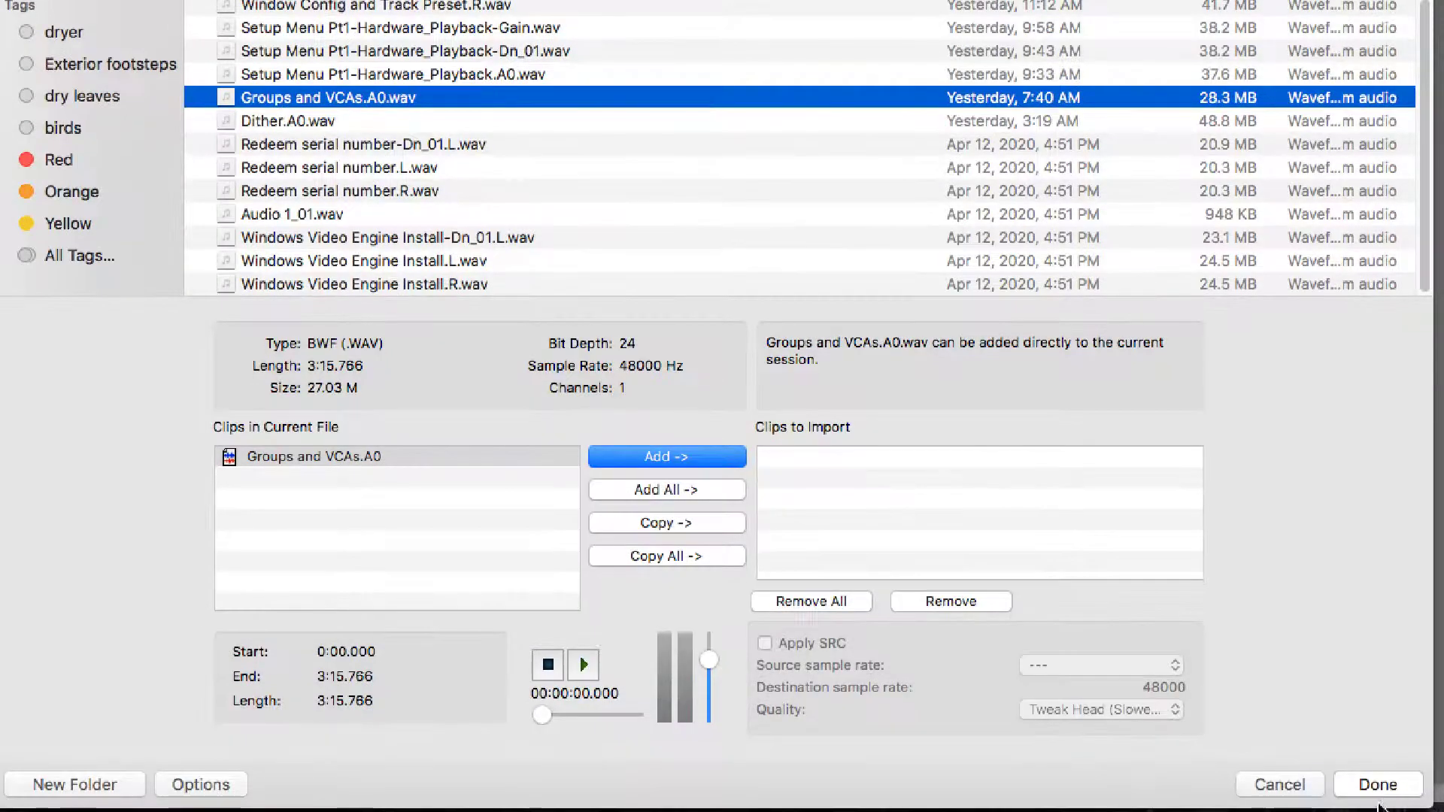
pyautogui.click(1379, 786)
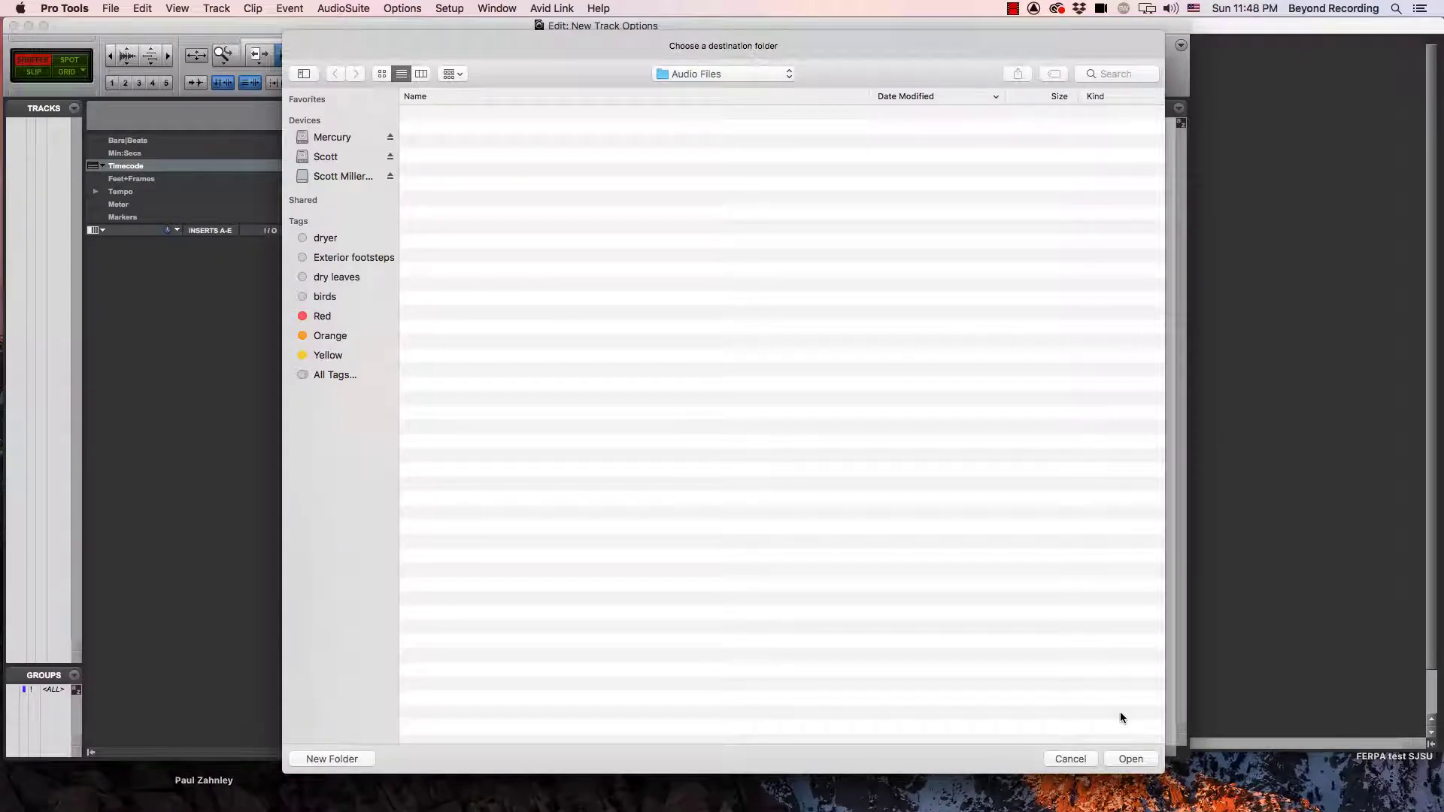
# Step: Import the audio into the Audio Files folder on a new track placed at Session Start
pyautogui.click(1131, 759)
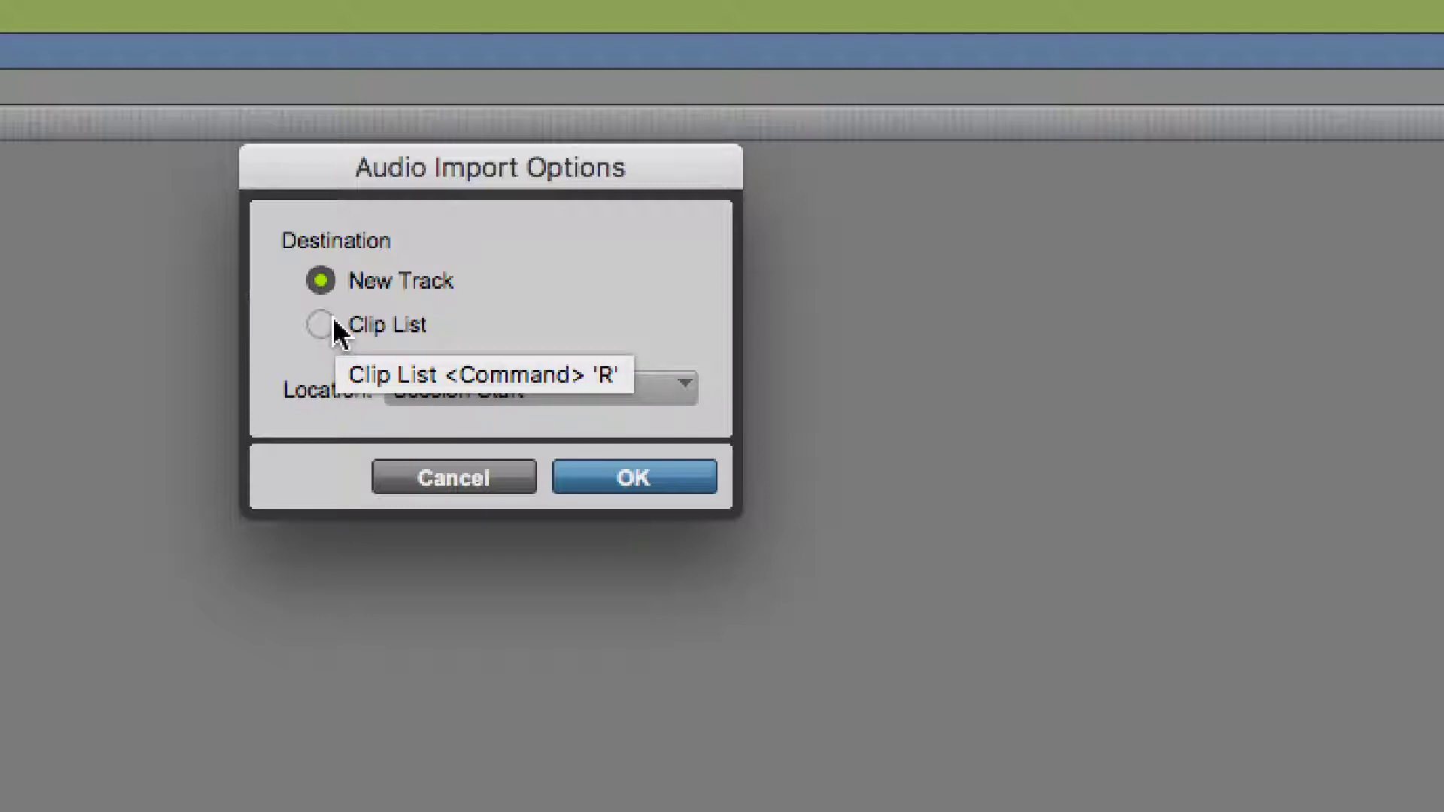
pyautogui.click(411, 397)
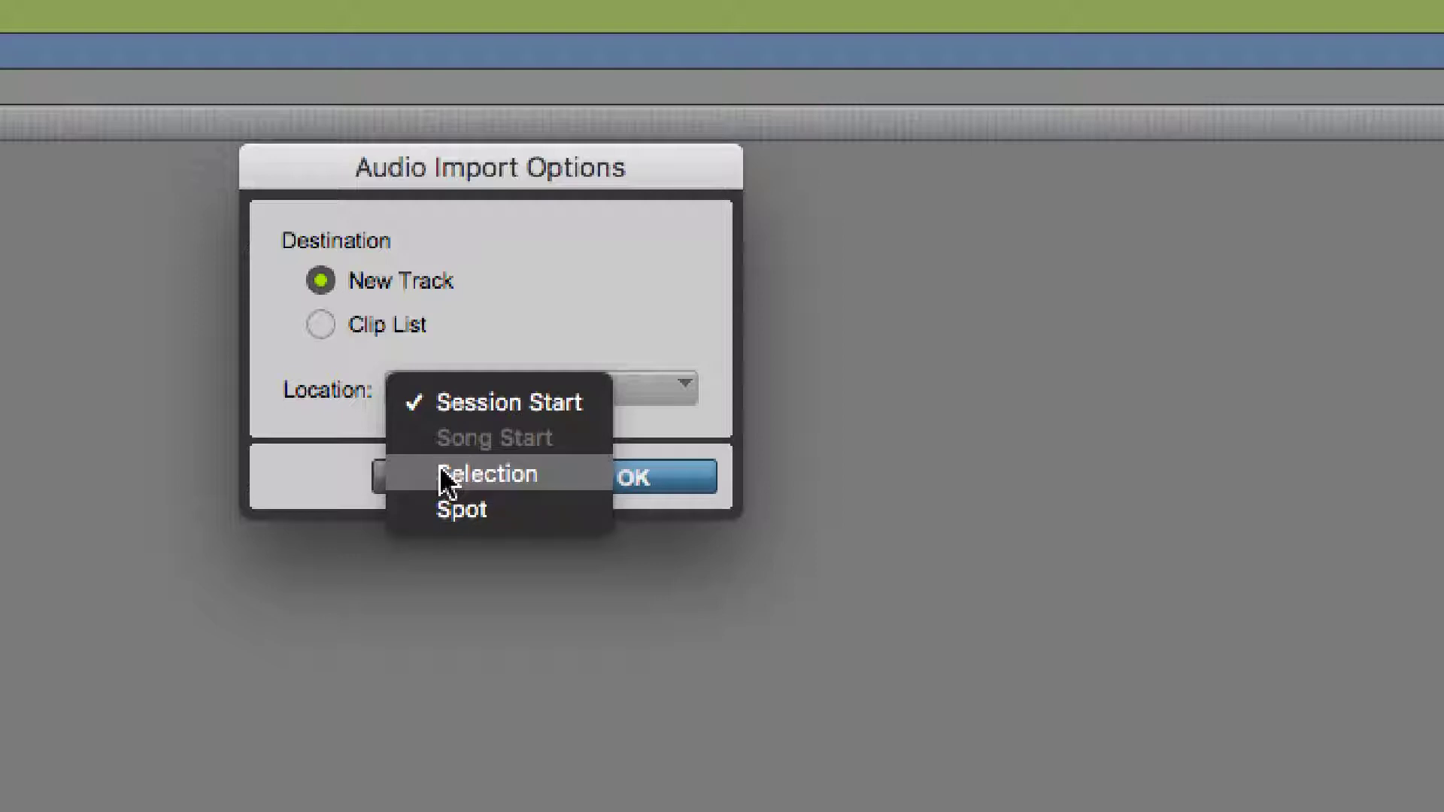
pyautogui.click(443, 508)
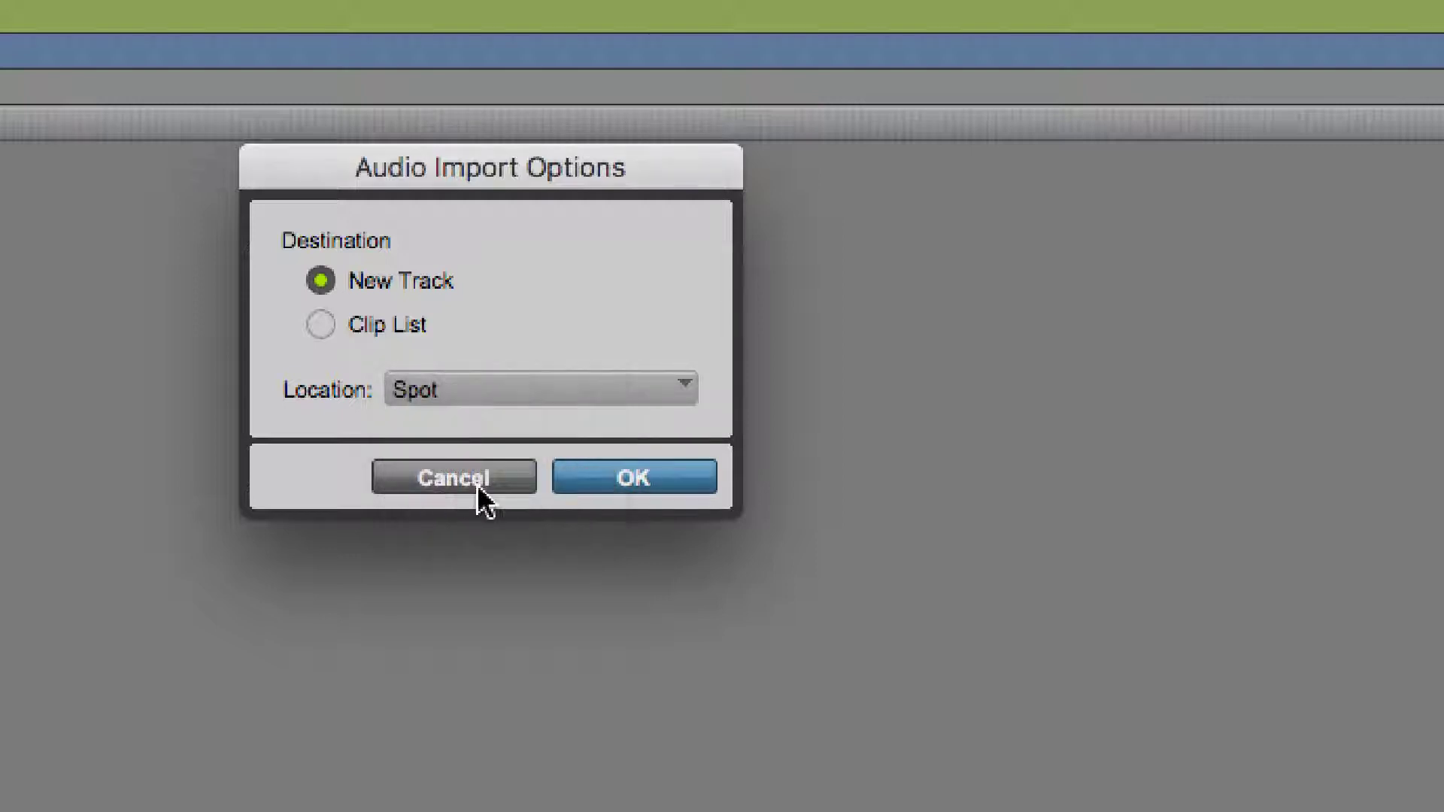
pyautogui.click(494, 394)
pyautogui.click(506, 283)
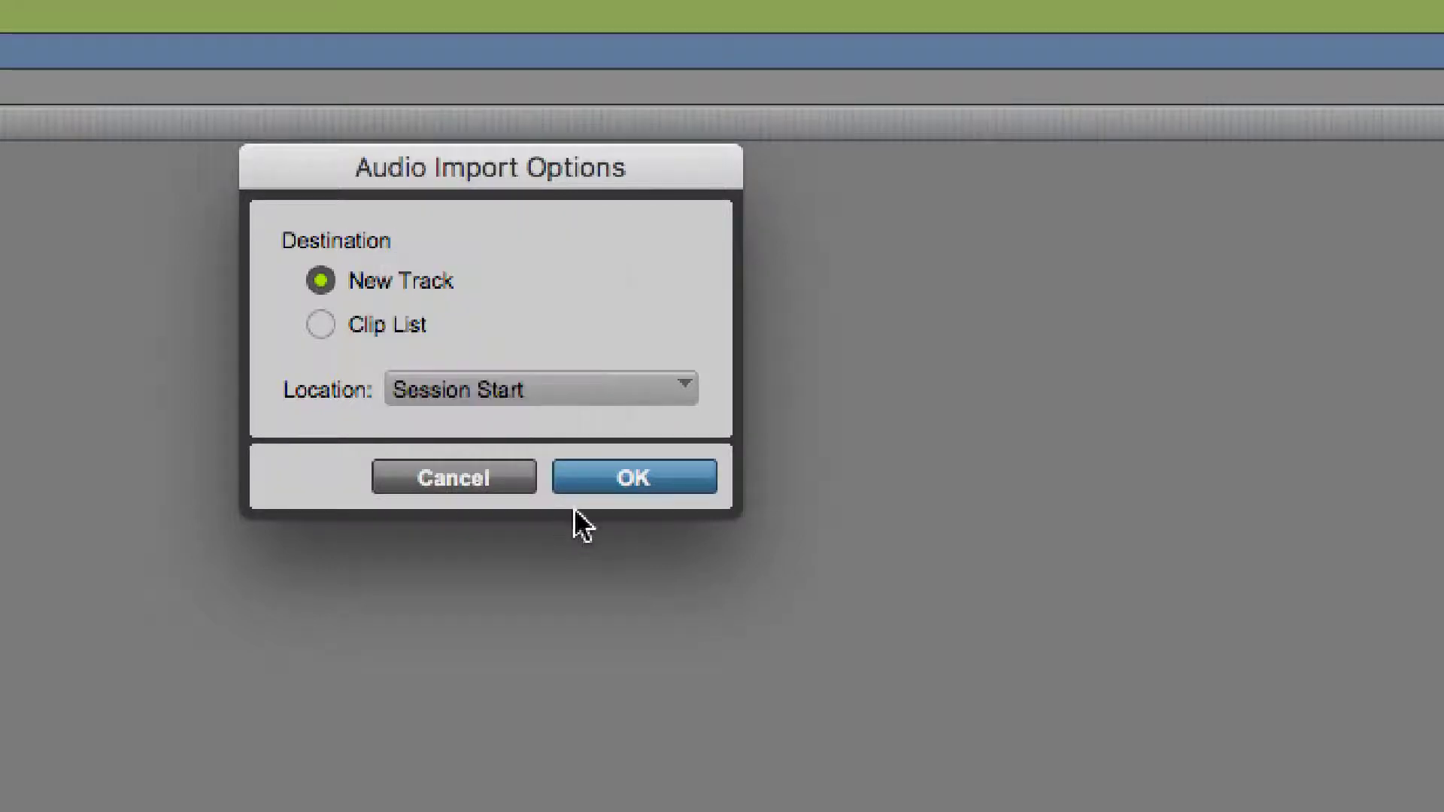
pyautogui.click(606, 482)
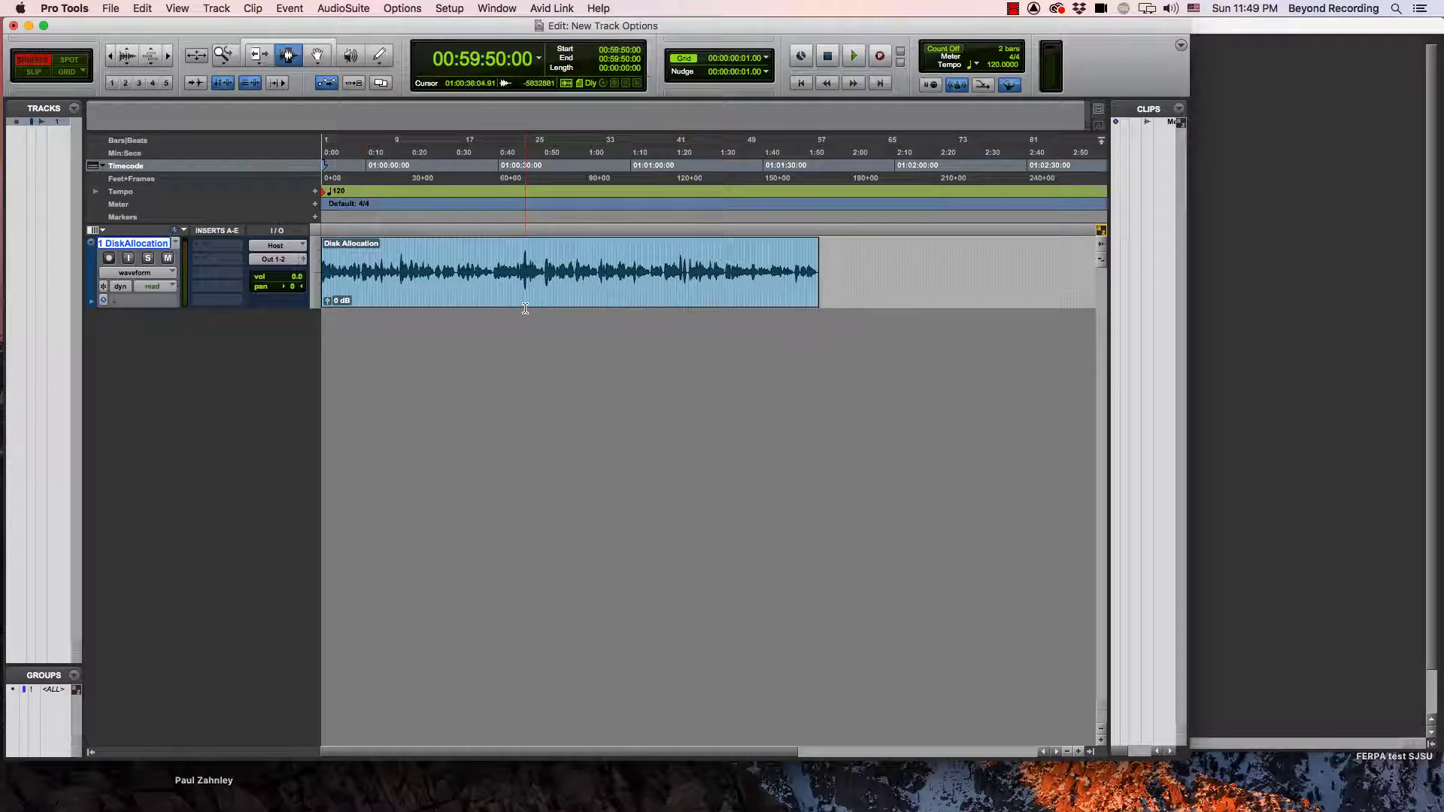
# Step: Open a Default workspace browser from Window > New Workspace
pyautogui.click(483, 9)
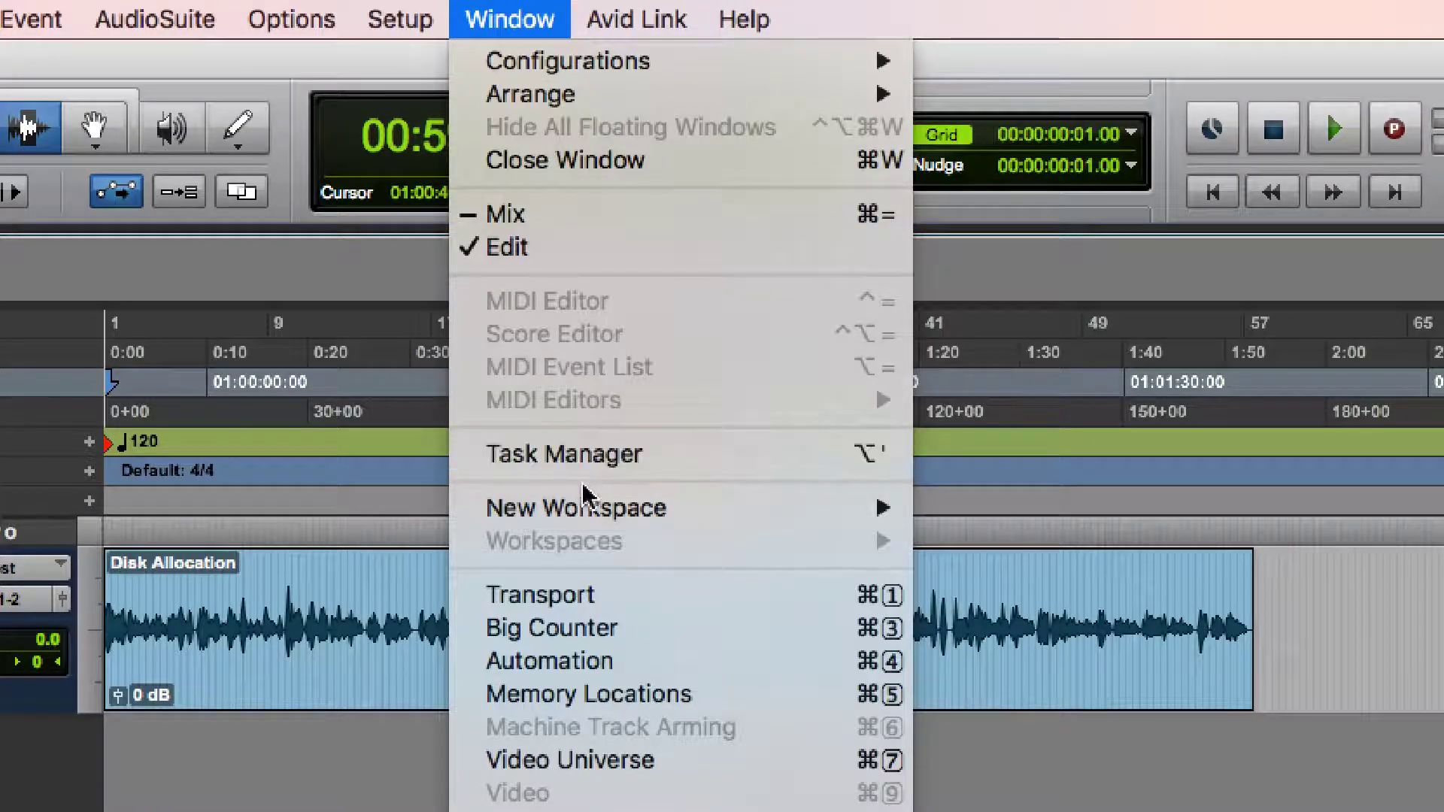
pyautogui.moveTo(586, 506)
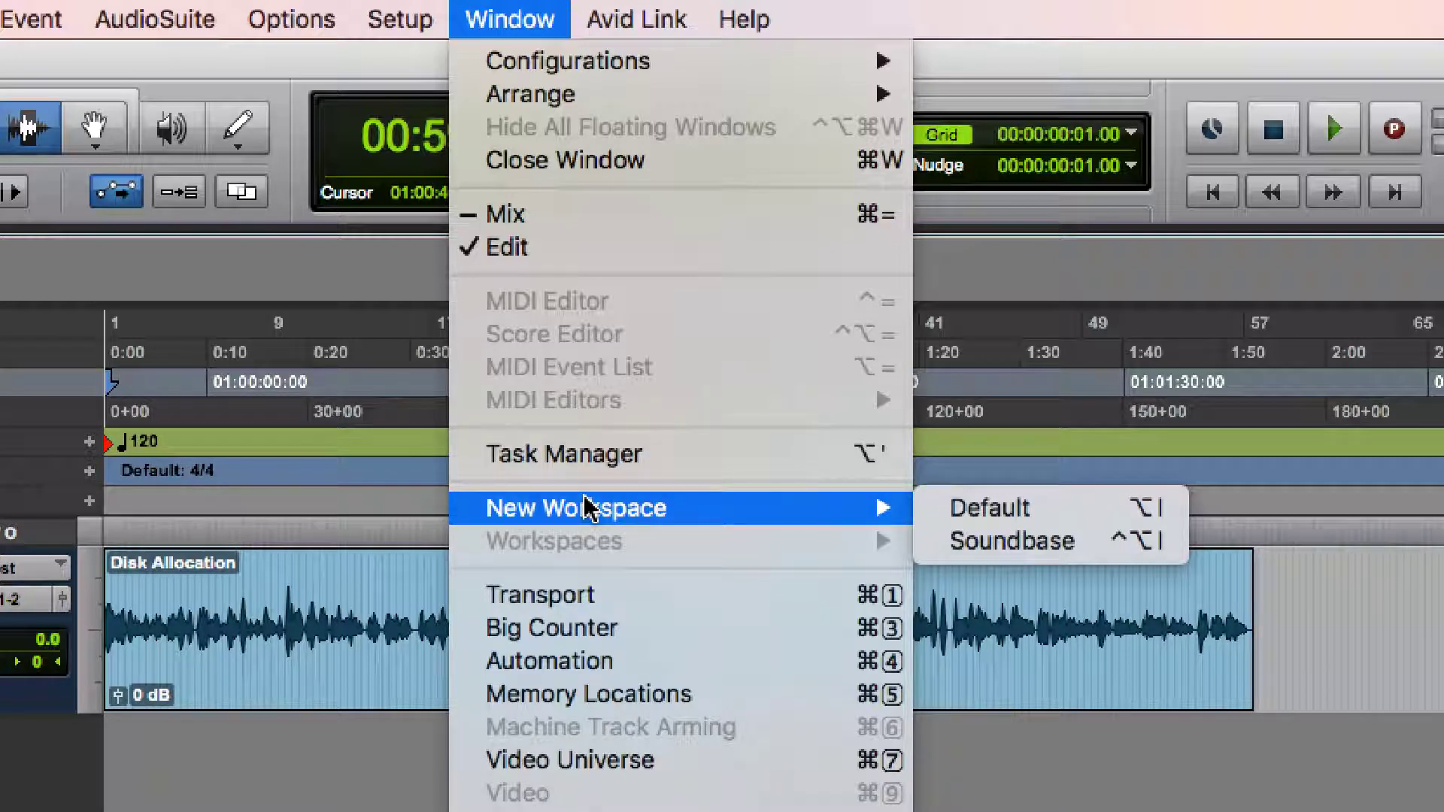
pyautogui.moveTo(899, 506)
pyautogui.click(990, 506)
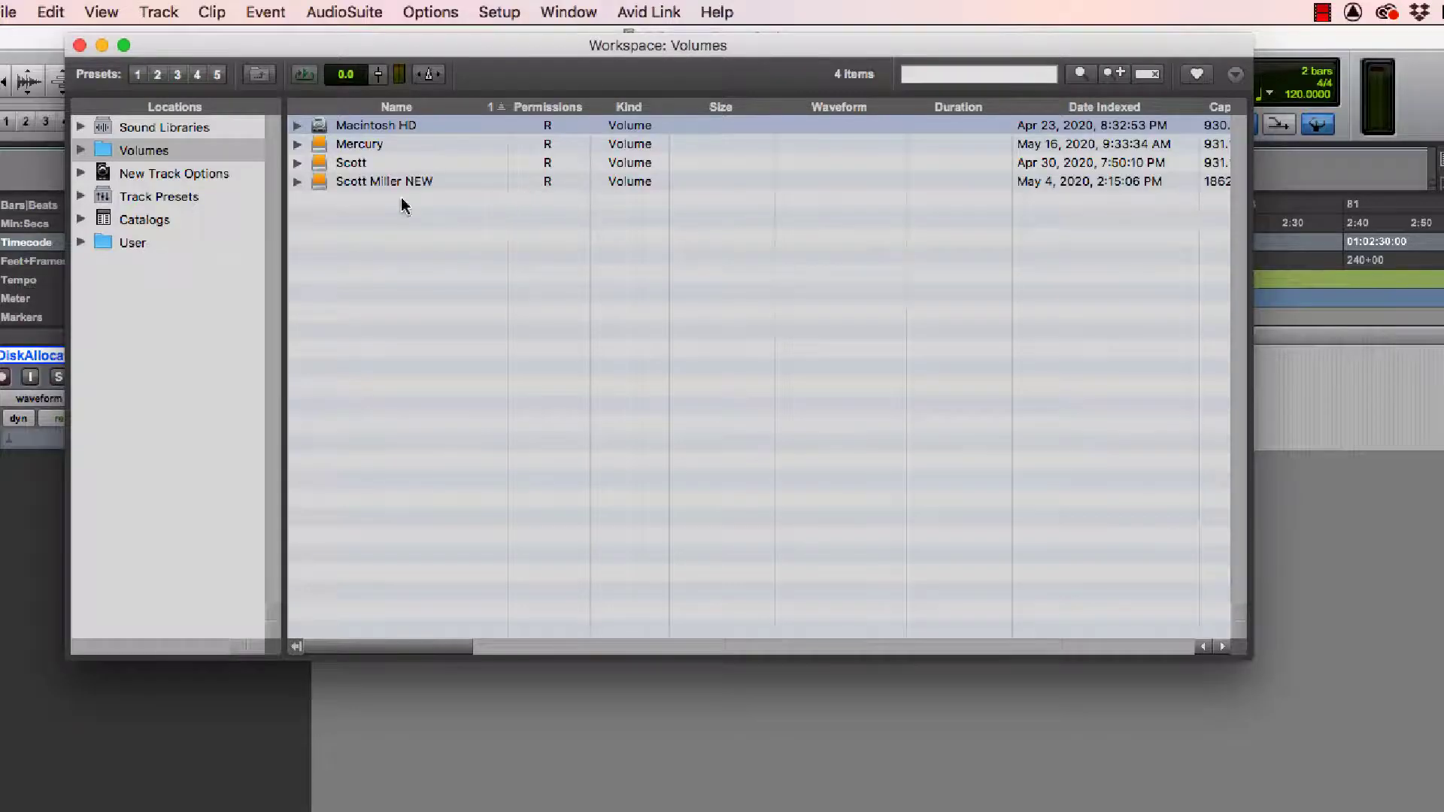
# Step: Show Volumes in the Locations pane and expand the Mercury volume to list its contents
pyautogui.click(213, 155)
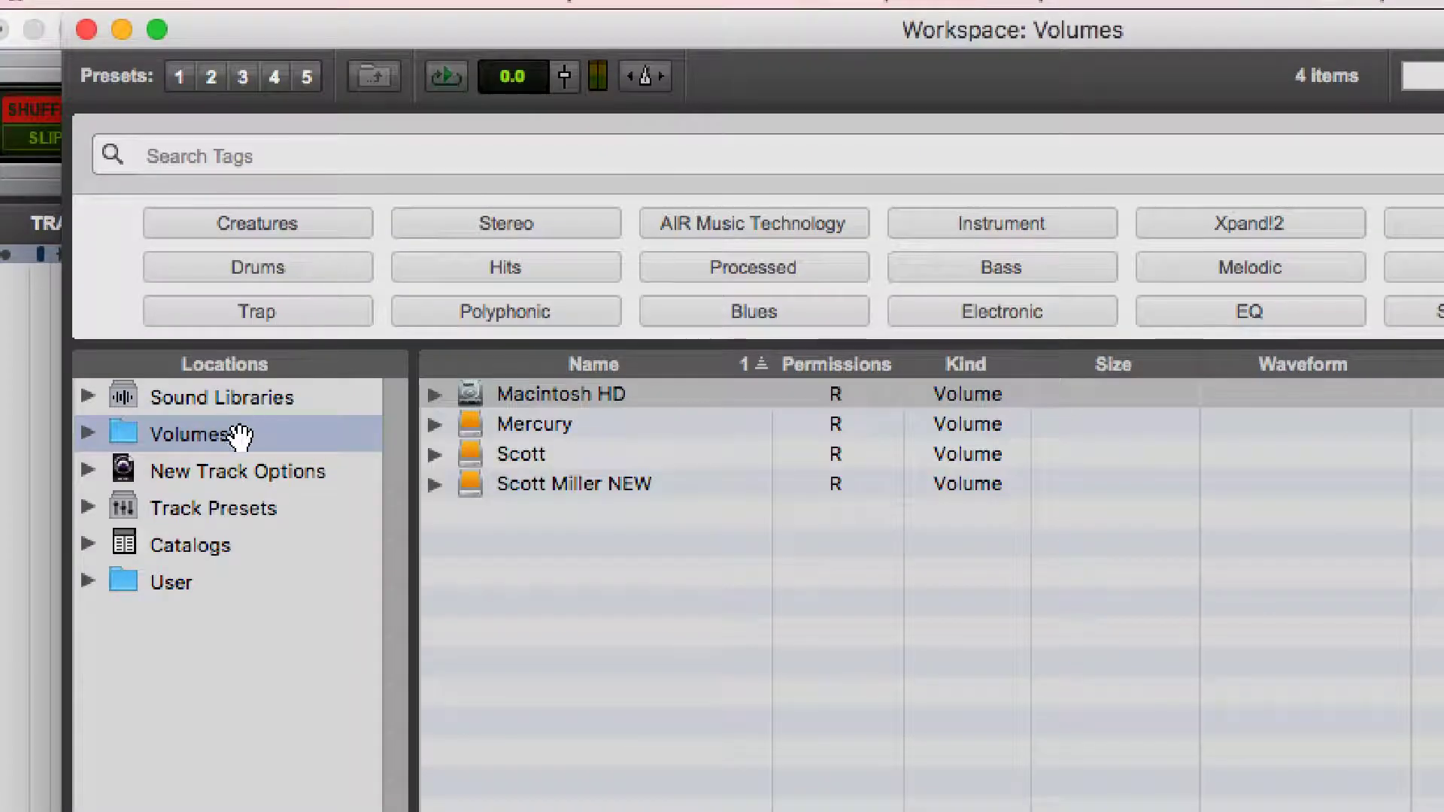
pyautogui.click(435, 424)
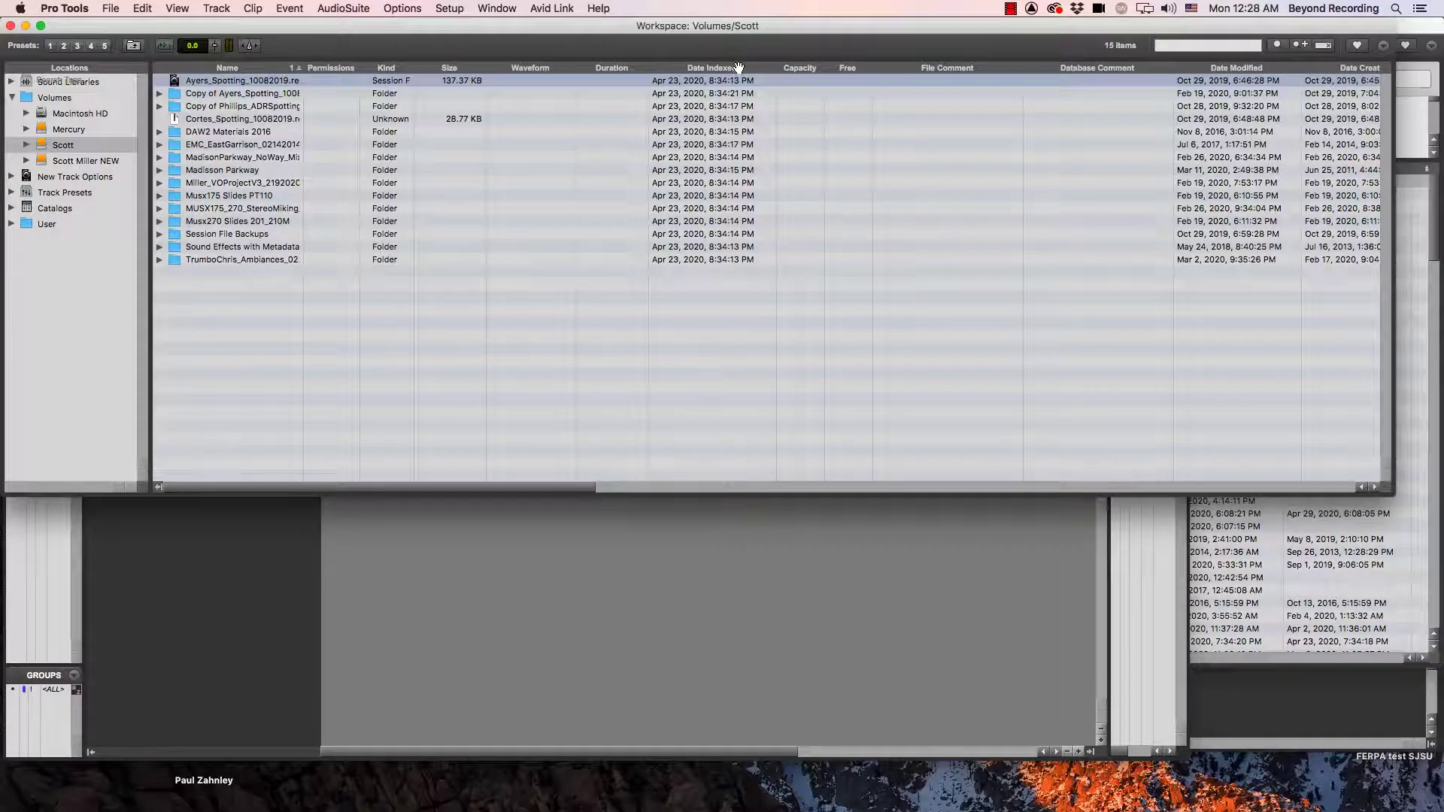
# Step: Set the browser's columns so Waveform and File Comment stay displayed
pyautogui.rightClick(739, 67)
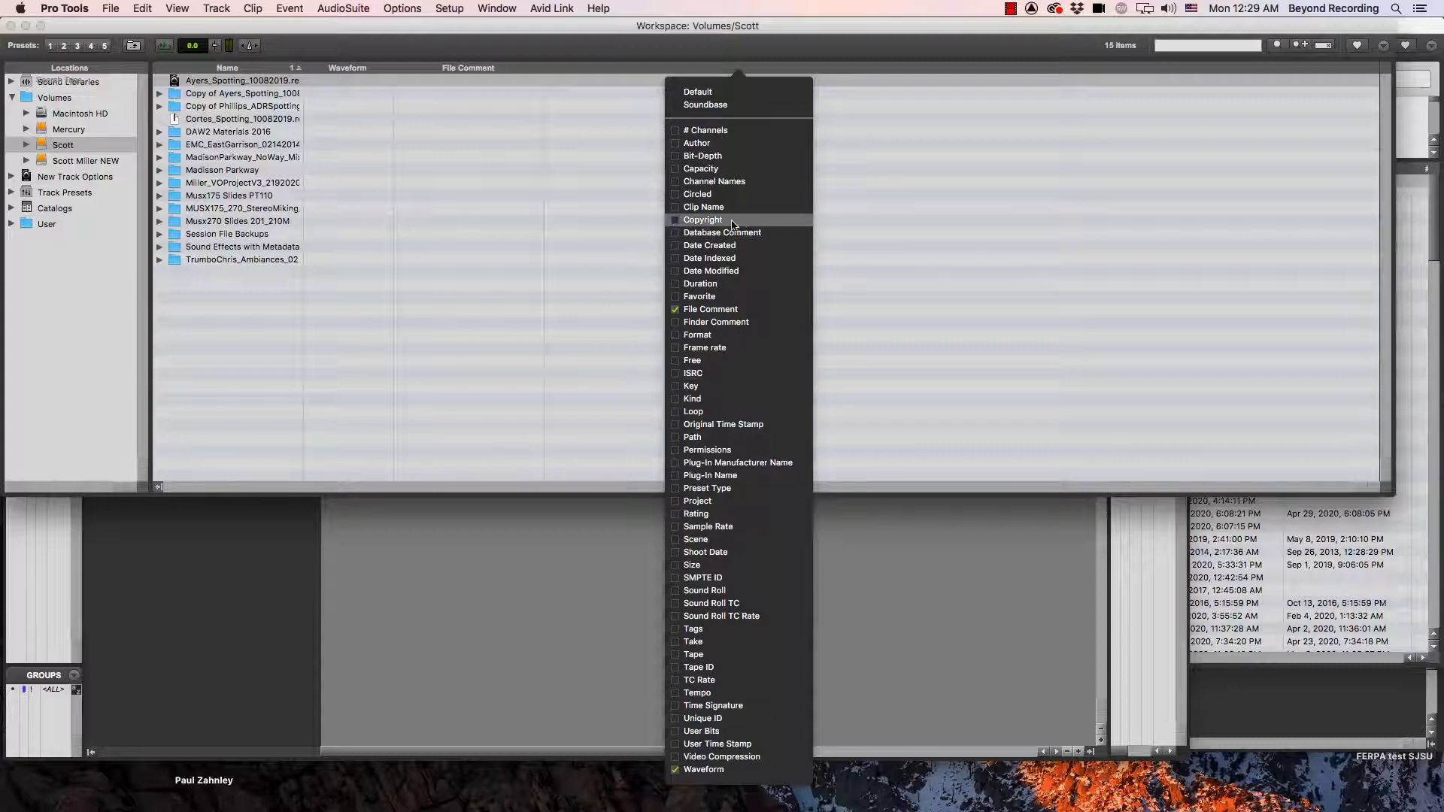
pyautogui.click(837, 224)
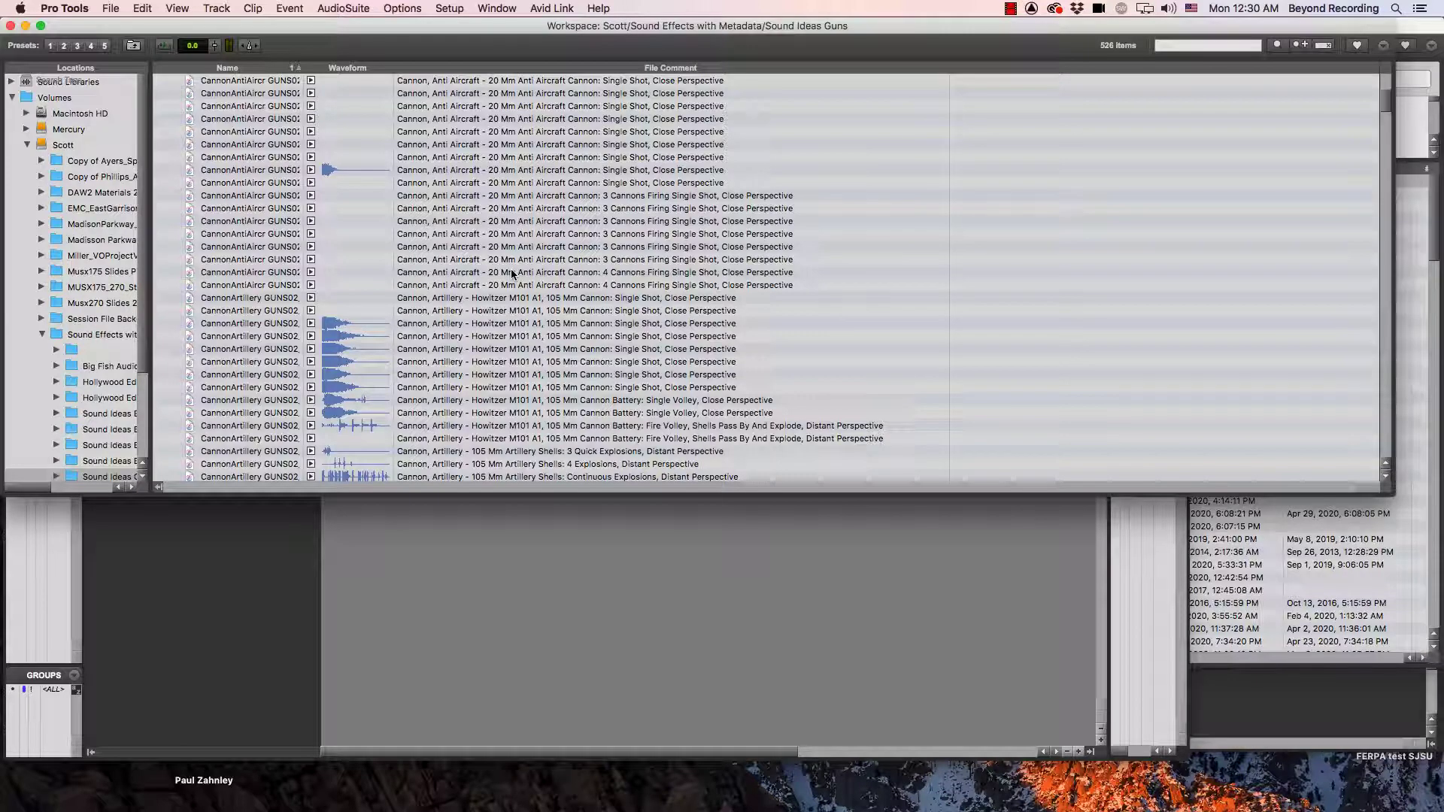
# Step: Preview a cannon sound effect from its waveform
pyautogui.click(311, 171)
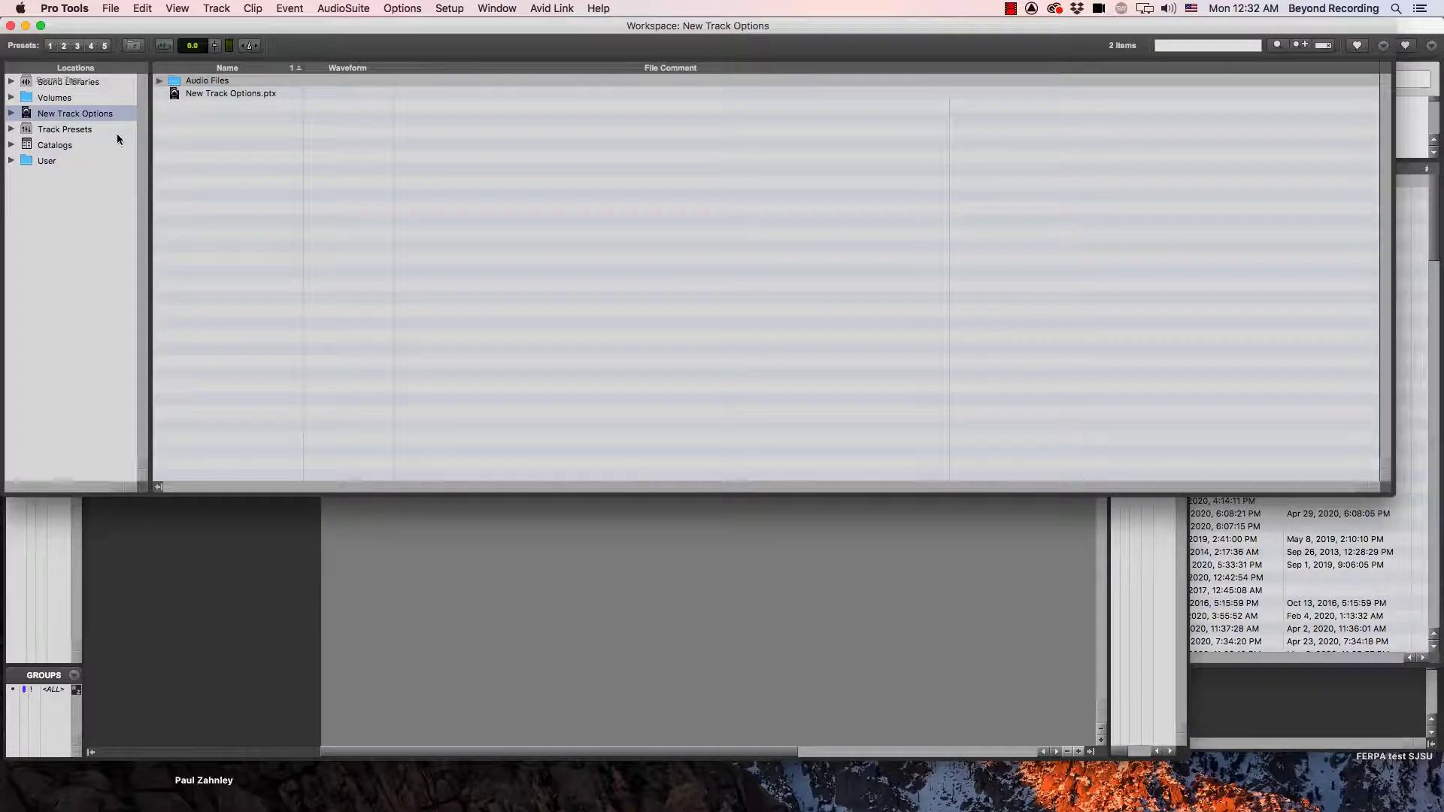
# Step: Add a track from the Avid 'Voice over Noisy house' preset, move the Workspace aside, and show Catalogs
pyautogui.click(94, 130)
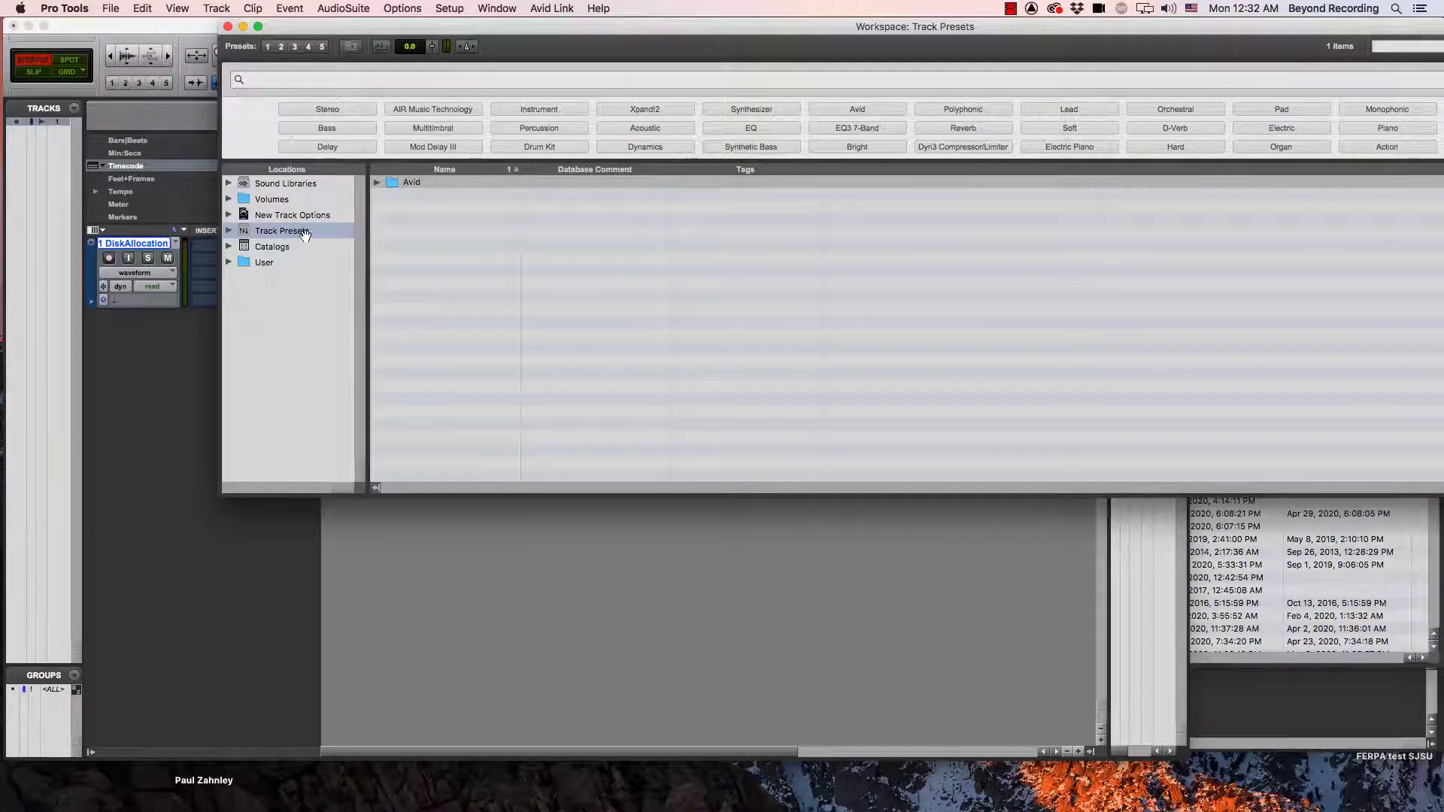
pyautogui.click(377, 182)
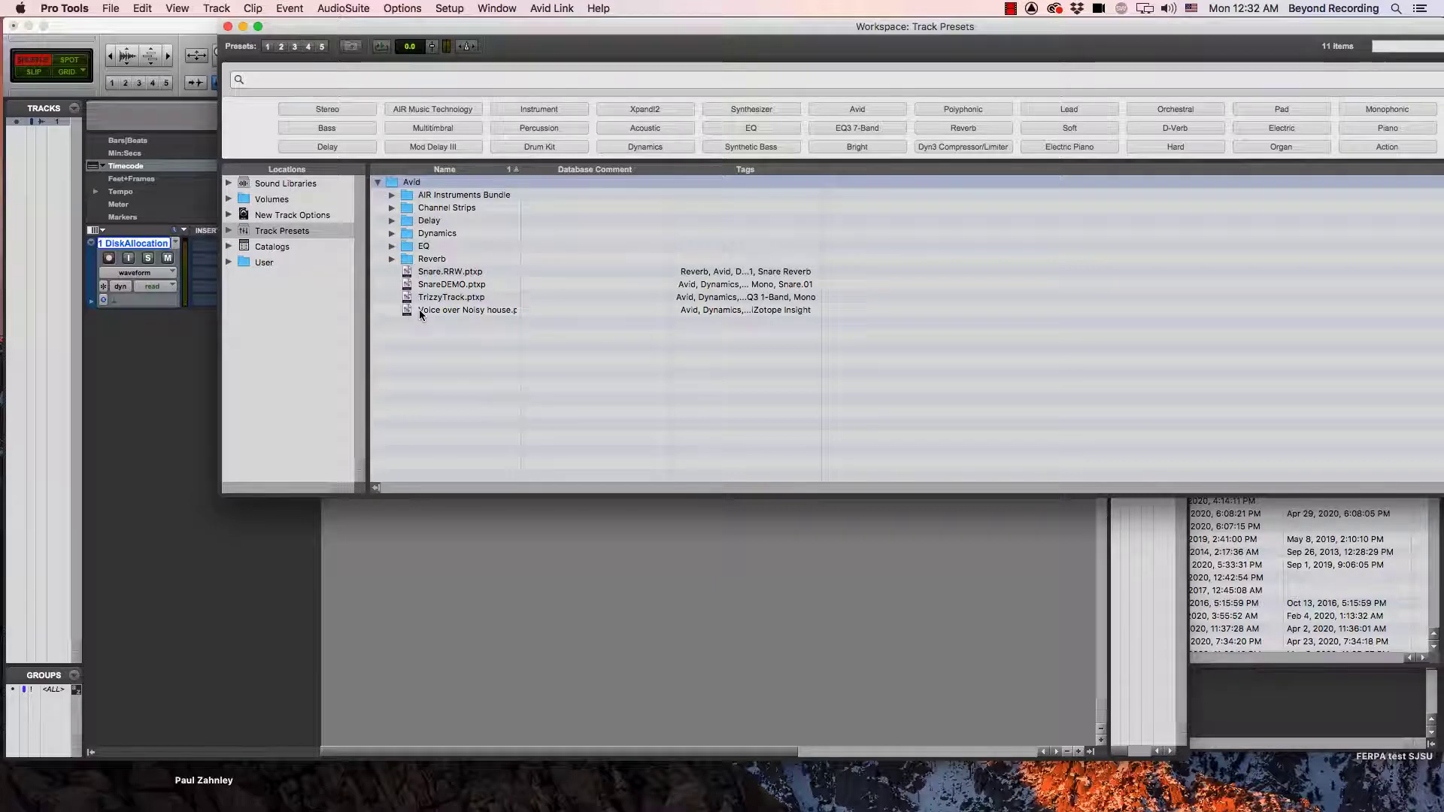
pyautogui.moveTo(421, 315); pyautogui.dragTo(437, 602)
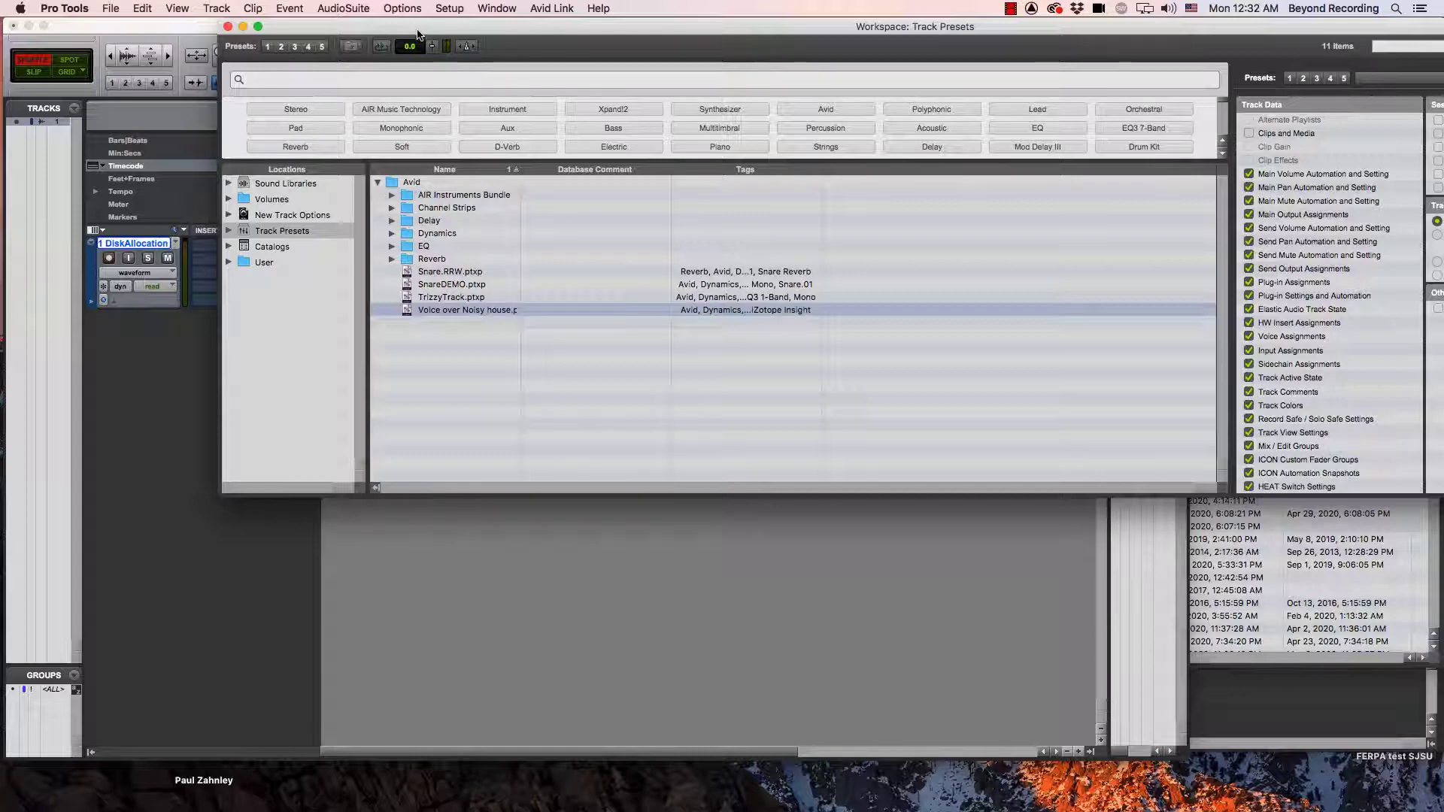
pyautogui.moveTo(419, 34); pyautogui.dragTo(855, 57)
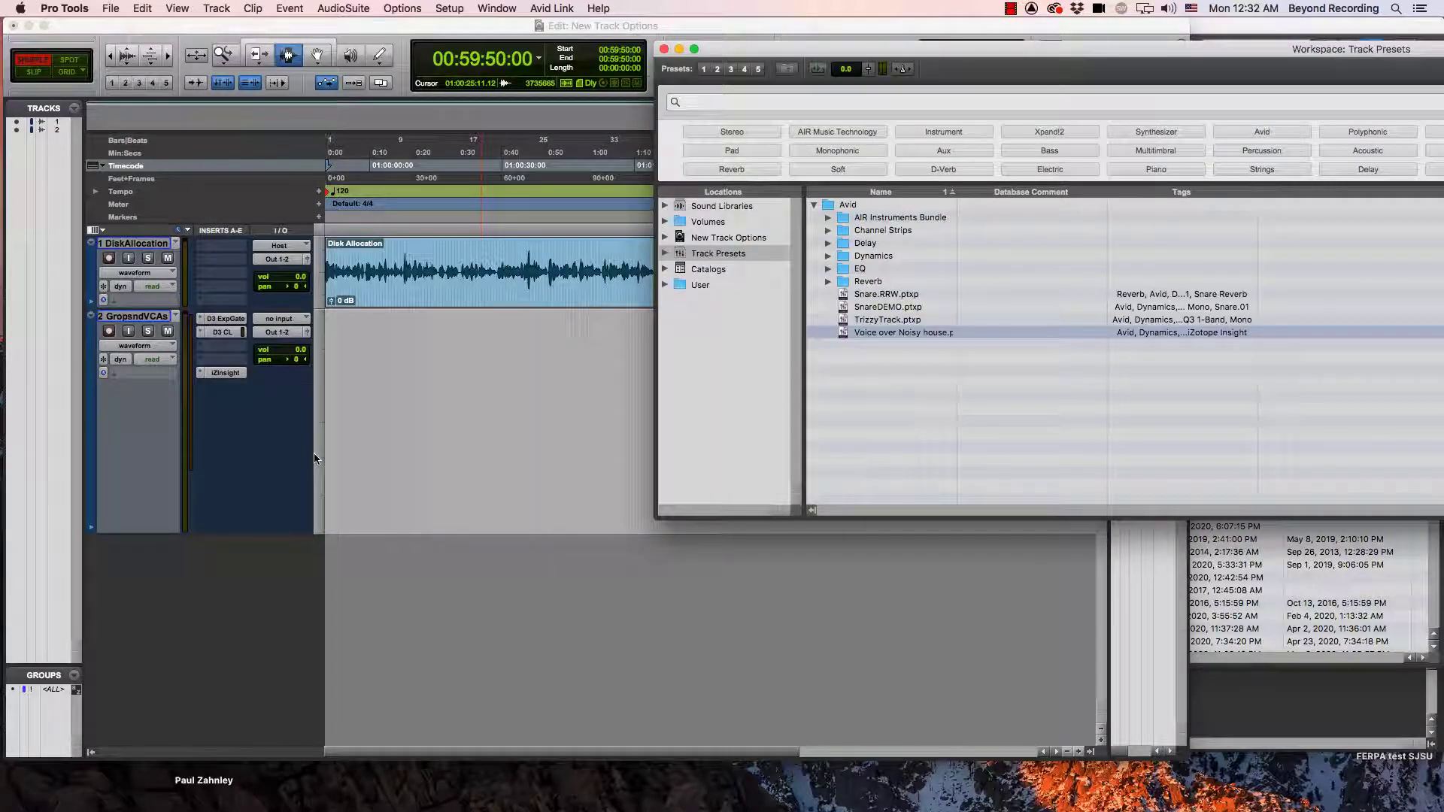
pyautogui.click(697, 270)
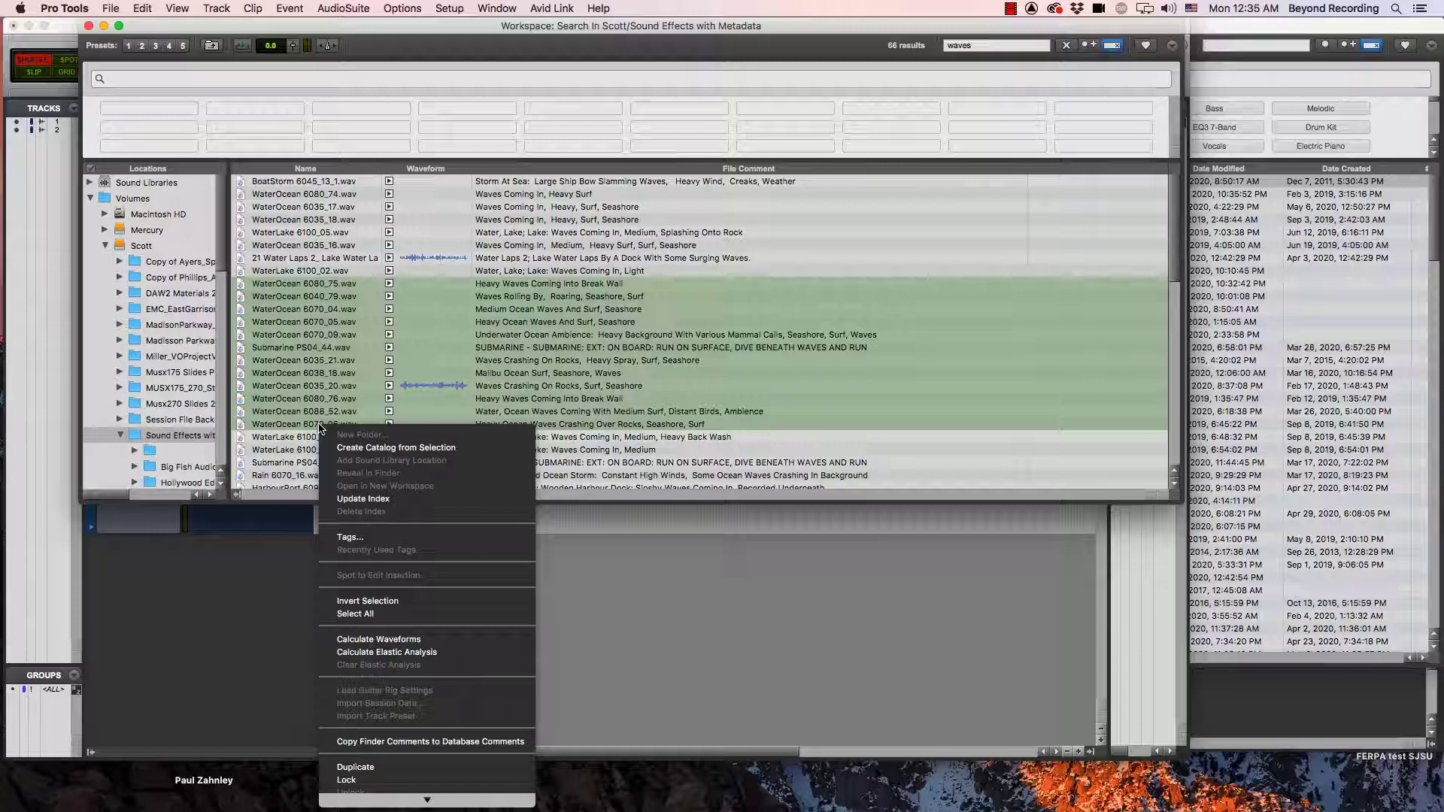
# Step: Create a catalog named Ocean from the selected wave search results
pyautogui.click(369, 448)
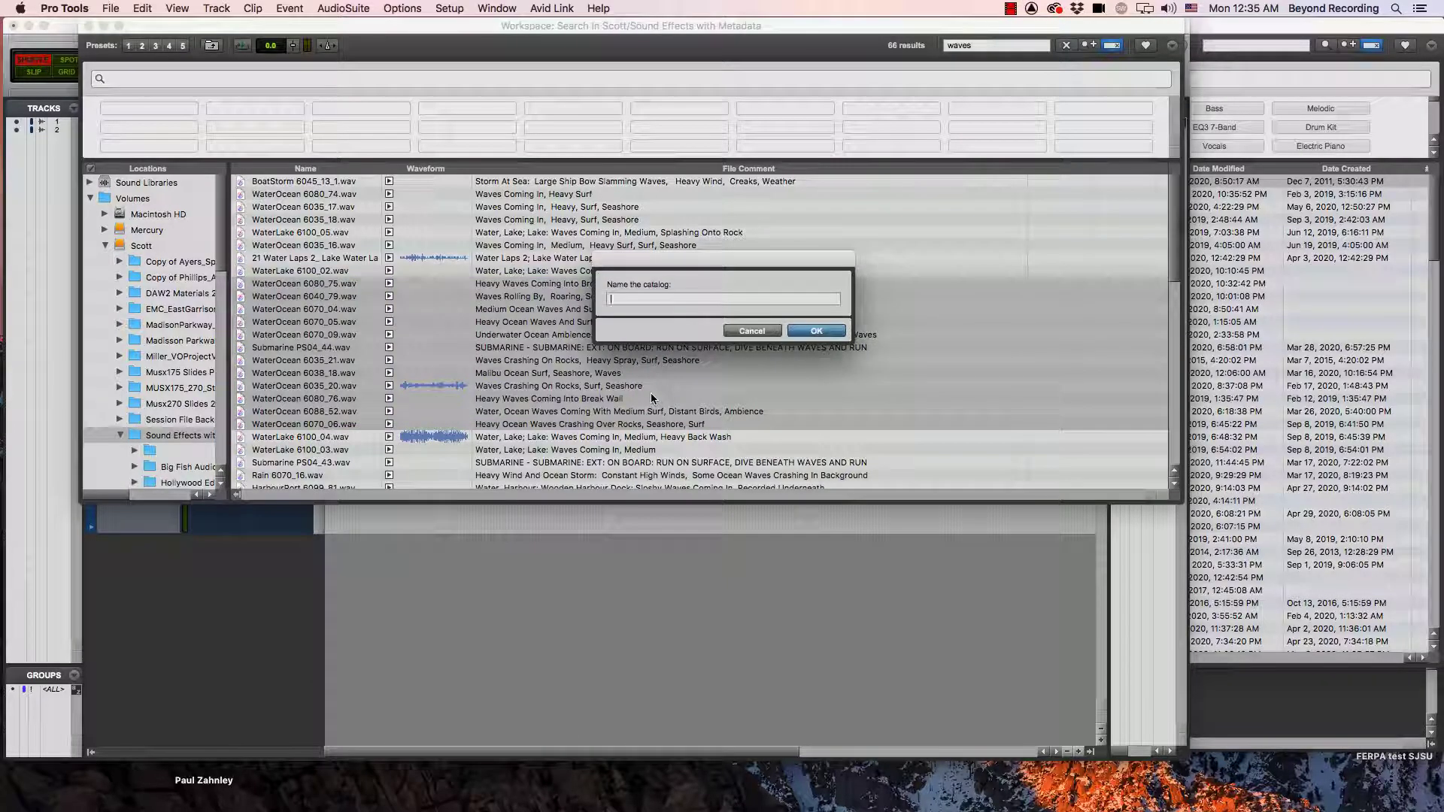
pyautogui.press('Escape')
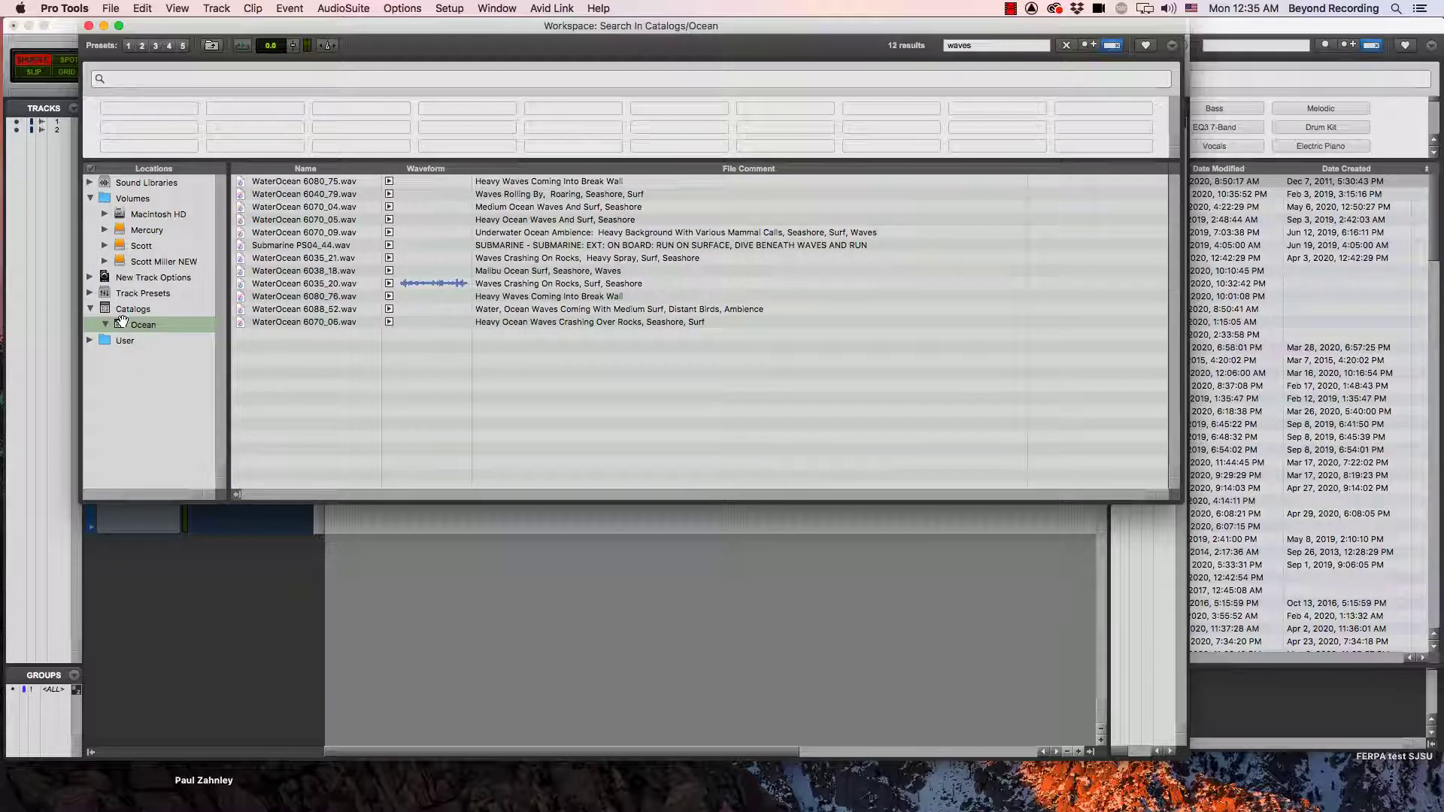
# Step: Select Malibu Ocean Surf in the Ocean catalog, then search the User folder for waves and expand it
pyautogui.click(274, 271)
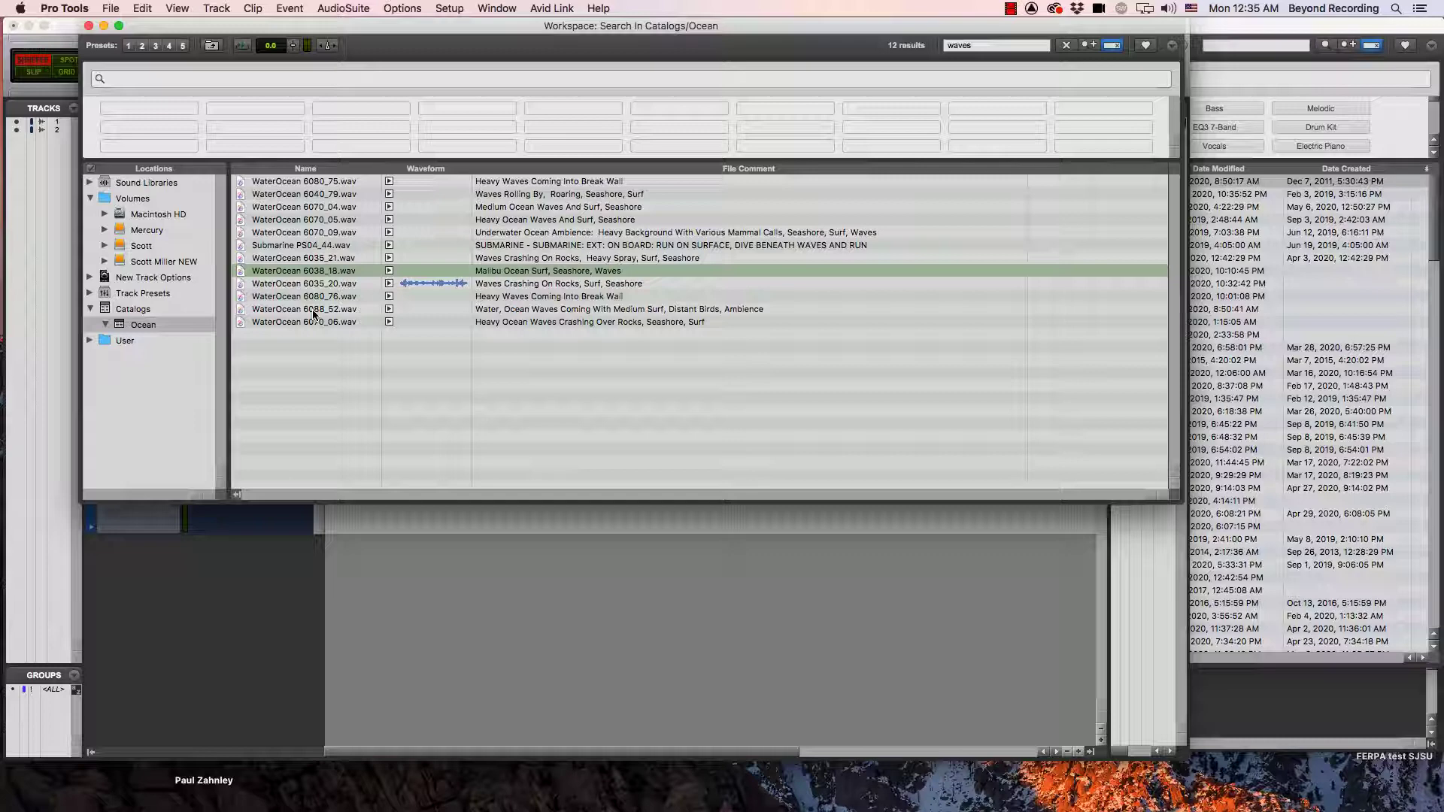
pyautogui.click(125, 340)
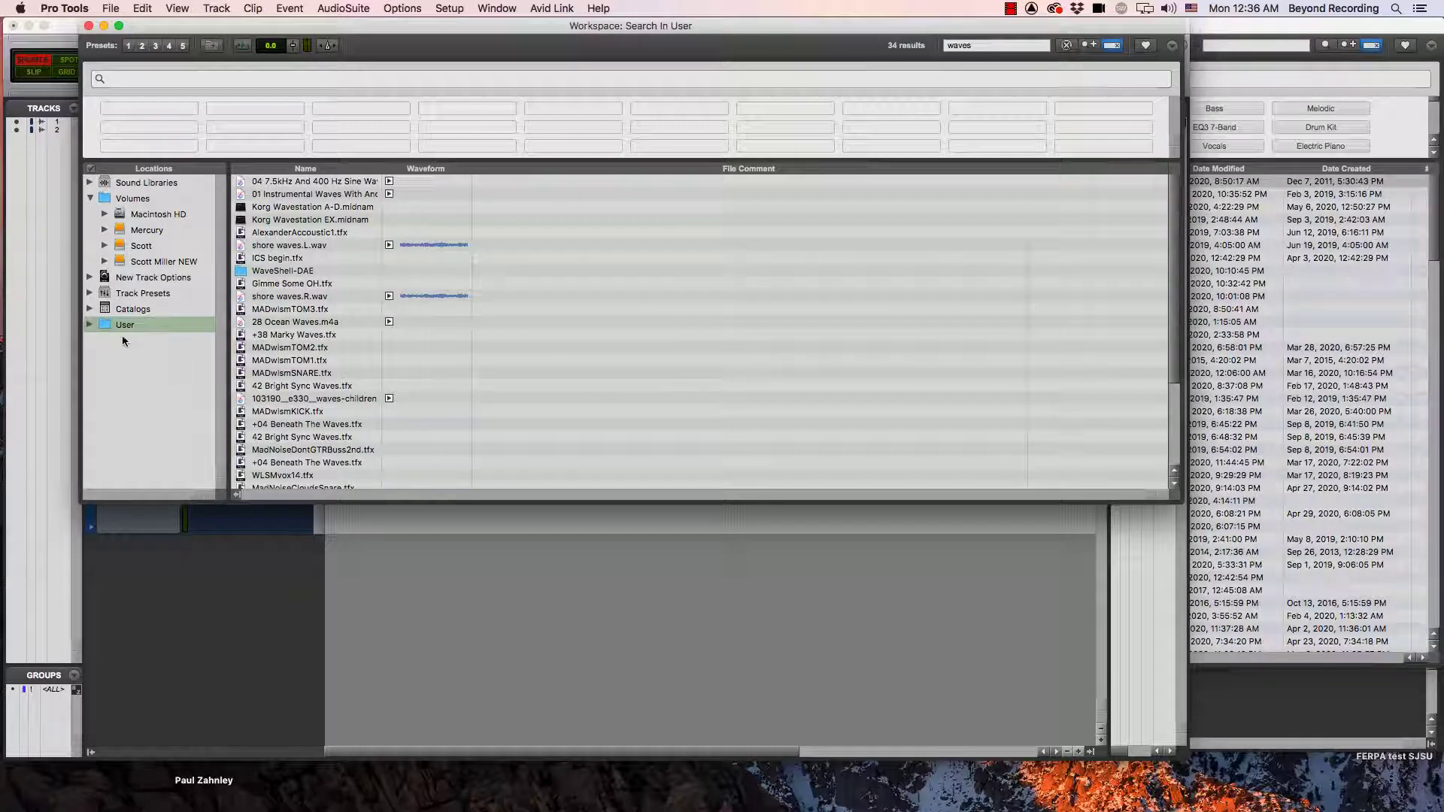
pyautogui.click(89, 324)
# Step: Drag the first Bright Majestic Waves search result from Mercury into the session as new stereo track BMWKILINGT
pyautogui.click(88, 324)
pyautogui.click(147, 231)
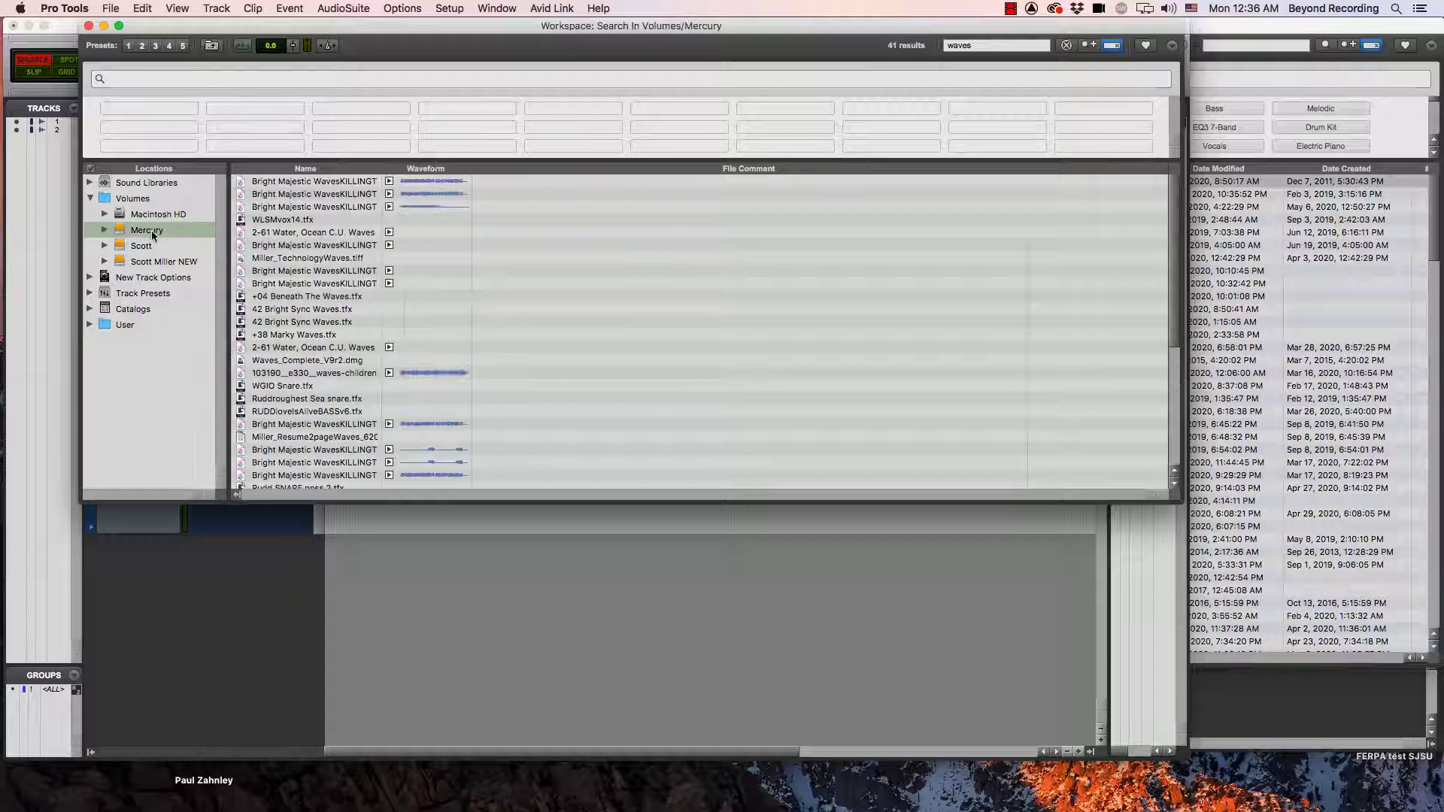
pyautogui.moveTo(451, 33); pyautogui.dragTo(681, 33)
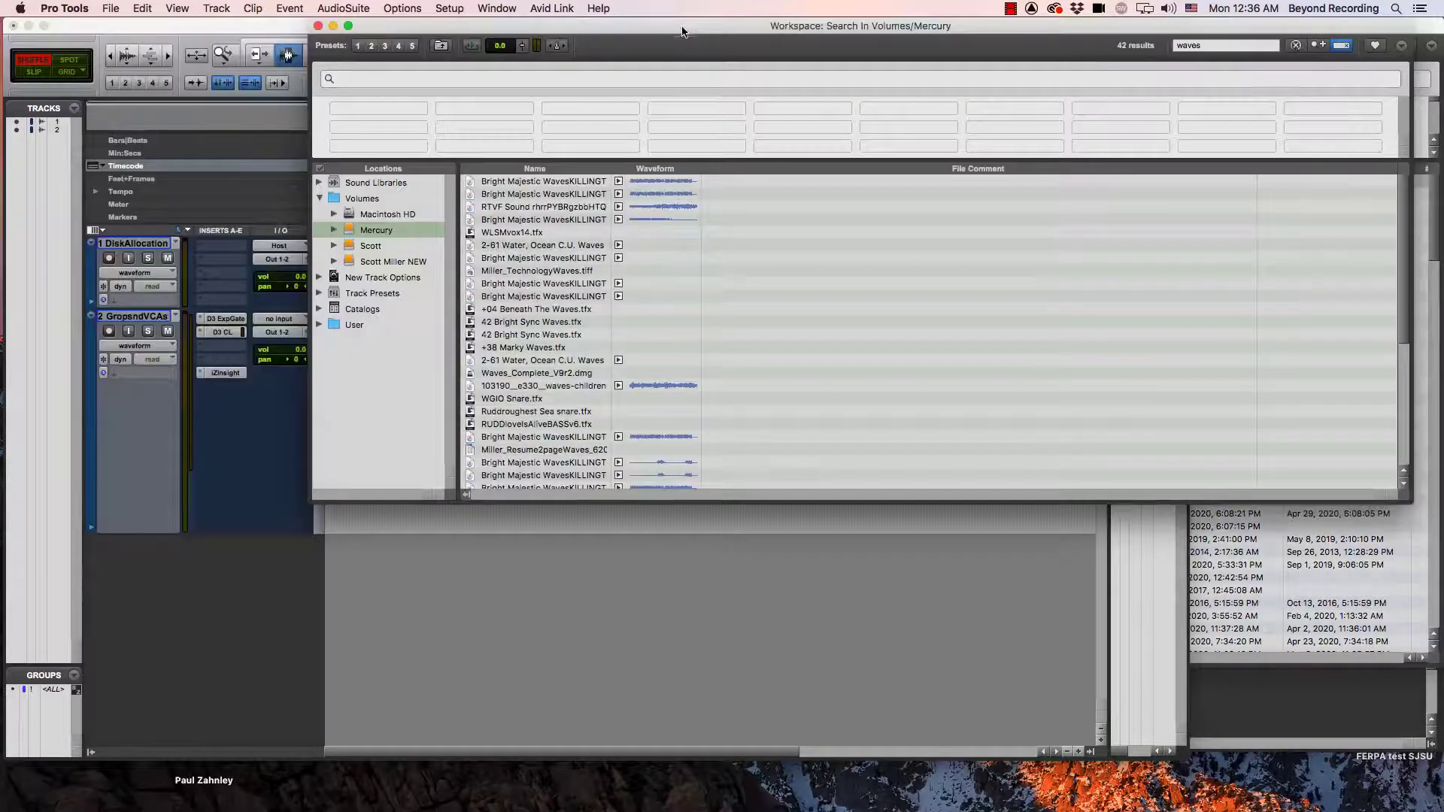
pyautogui.click(557, 185)
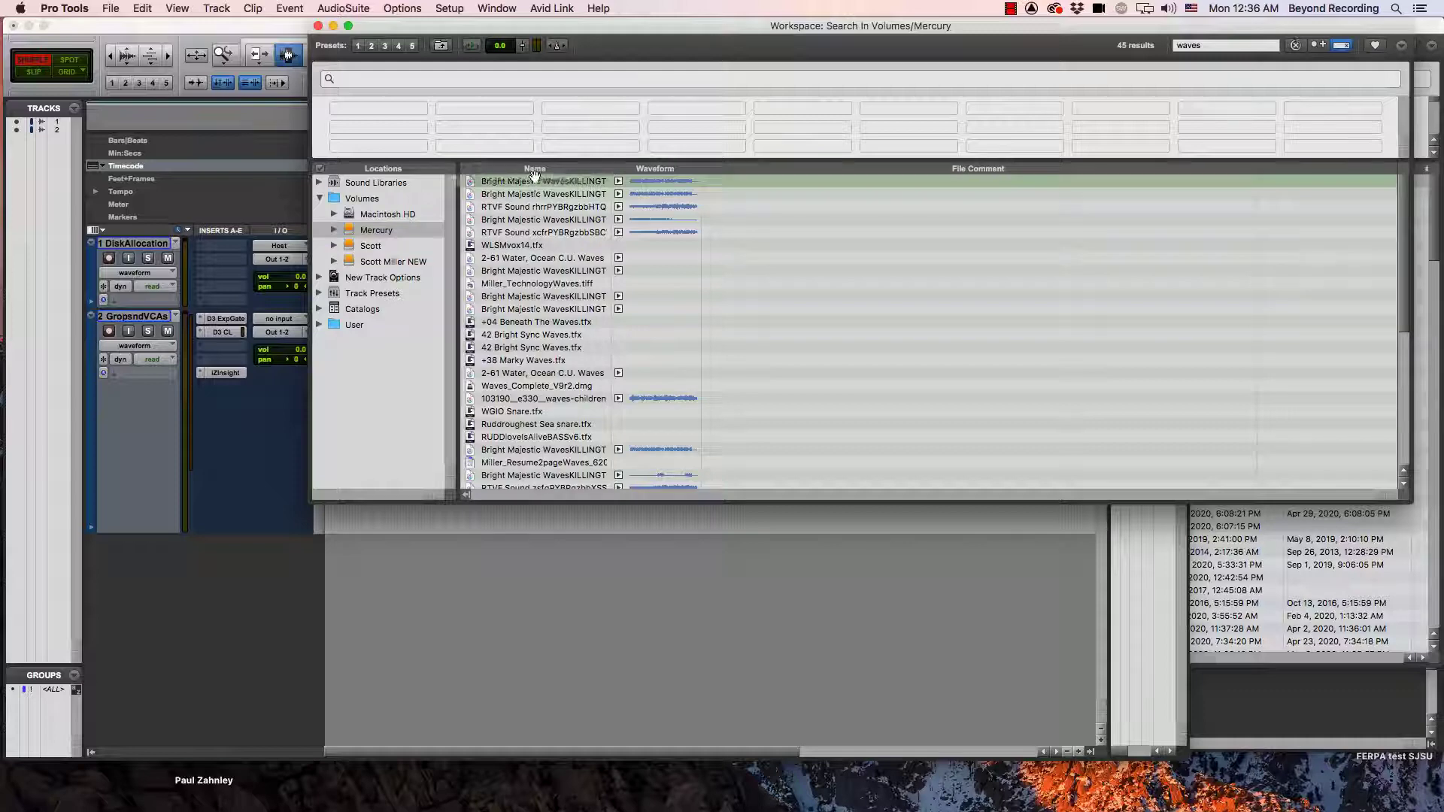
pyautogui.moveTo(451, 810); pyautogui.dragTo(343, 555)
pyautogui.click(441, 9)
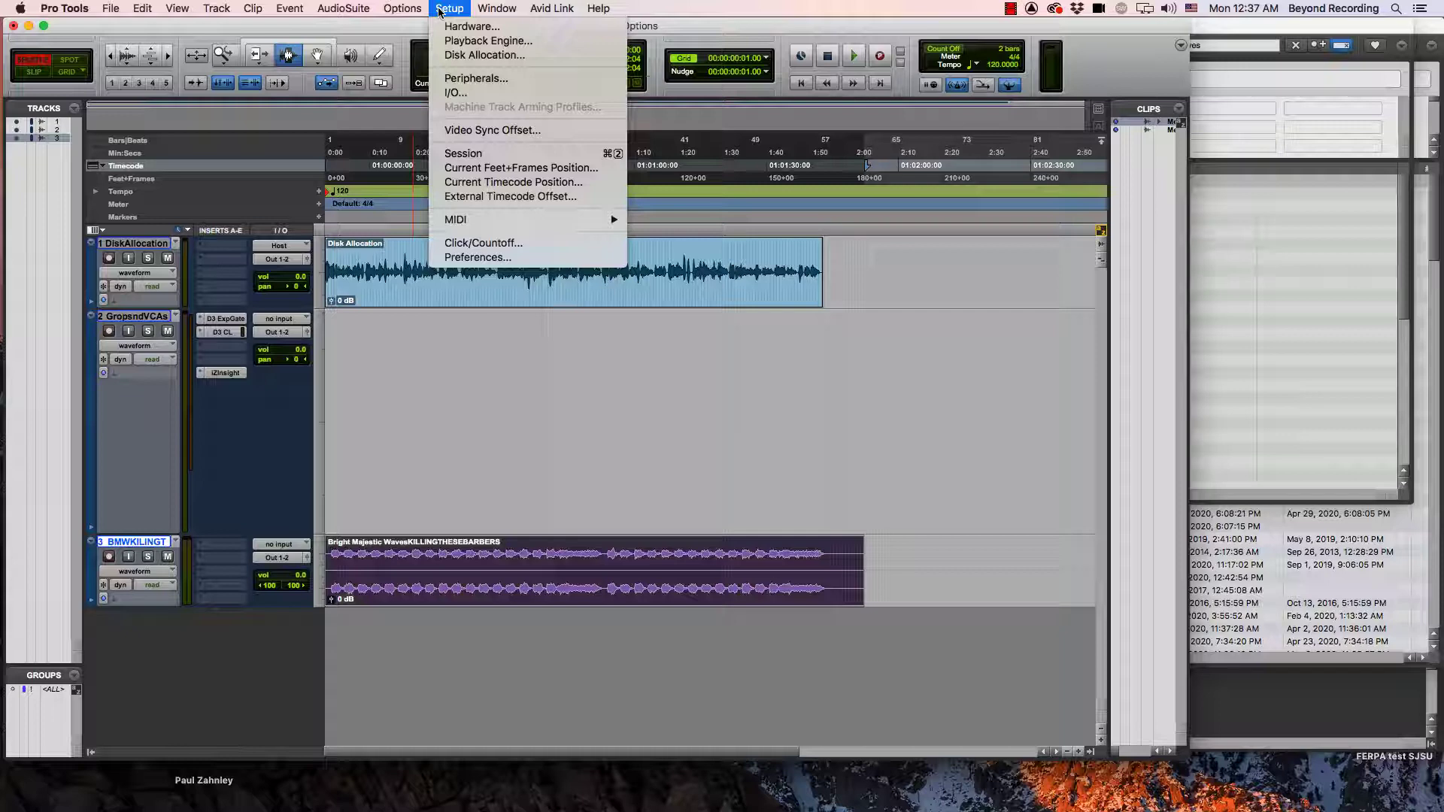
# Step: Show the Preferences' Processing page with its AudioSuite, Import, TC/E and Elastic Audio settings
pyautogui.click(525, 260)
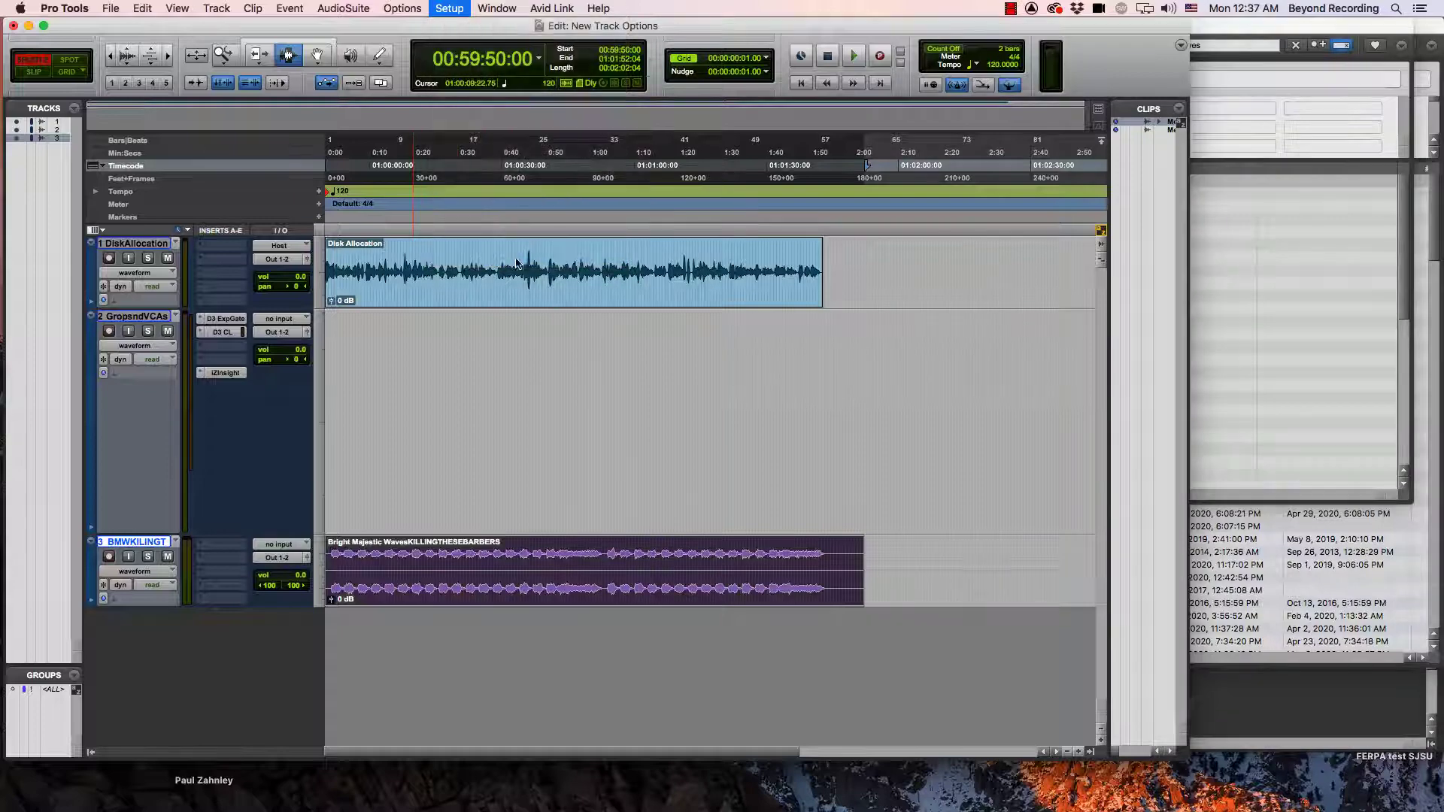
pyautogui.click(748, 124)
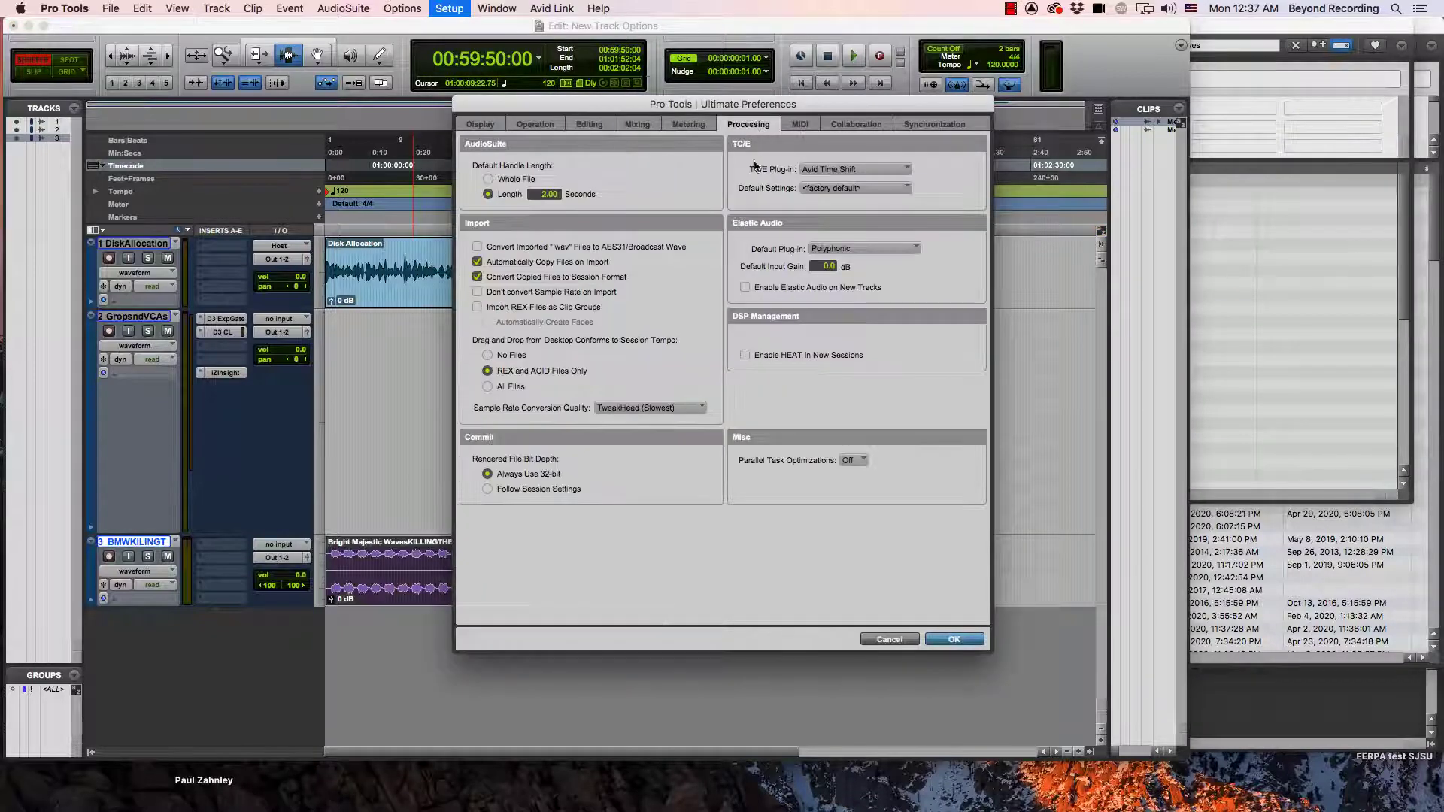